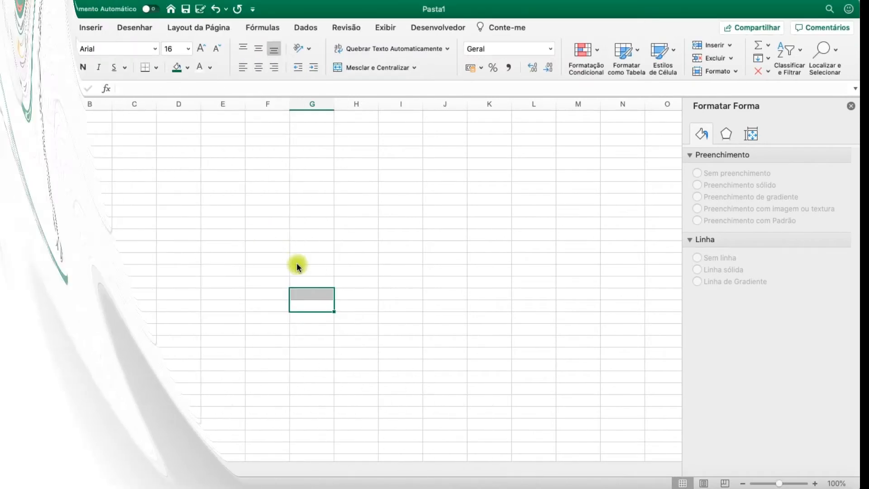
- Close the shape formatting pane and hide the worksheet's gridlines
left_click(309, 243)
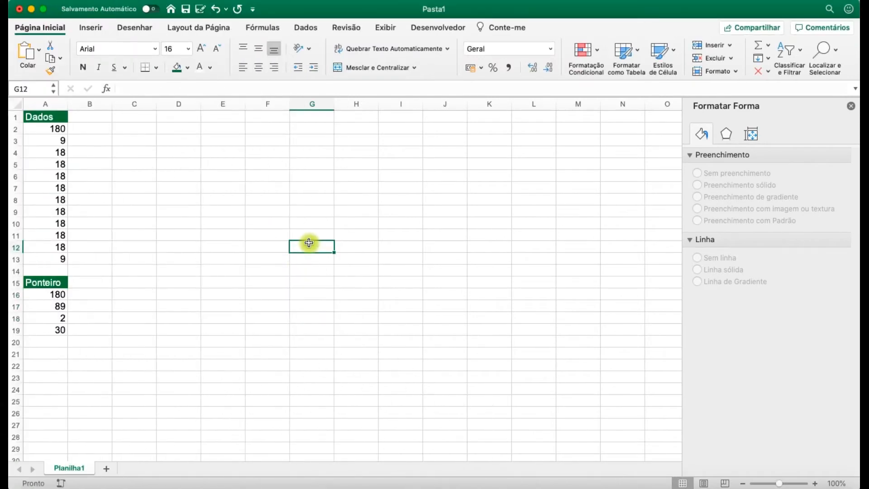
left_click(852, 108)
left_click(161, 199)
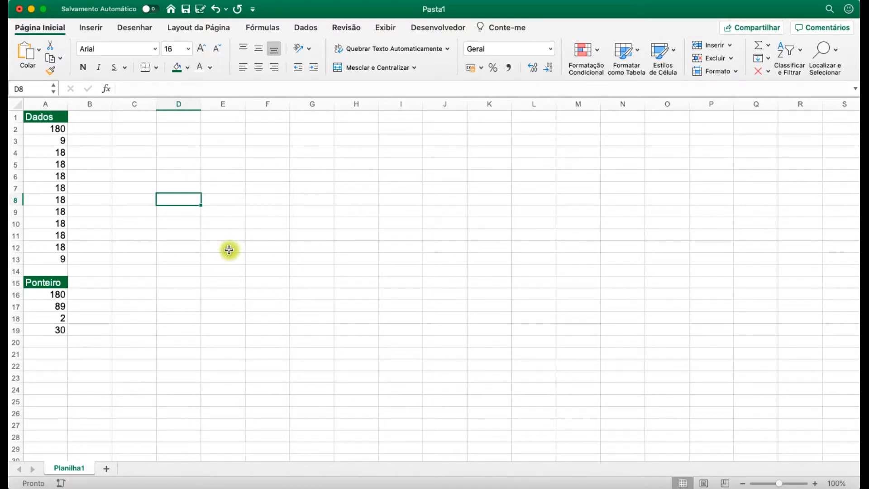
left_click(366, 28)
left_click(373, 27)
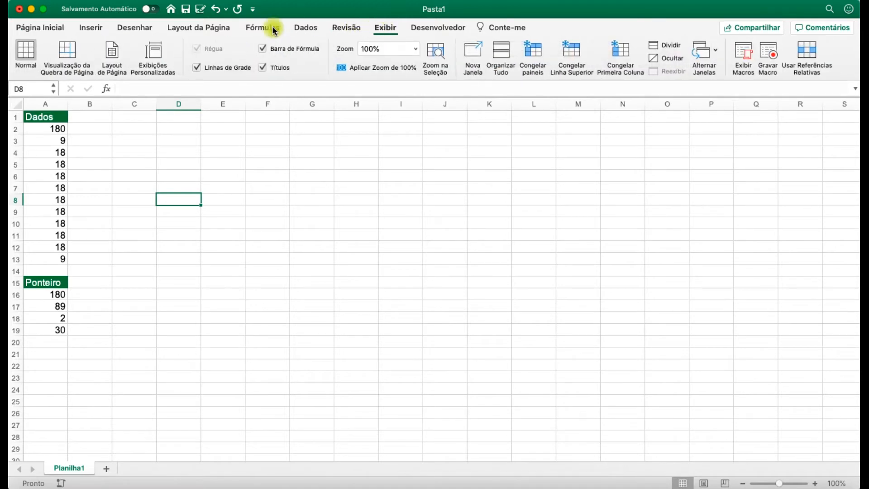
left_click(197, 71)
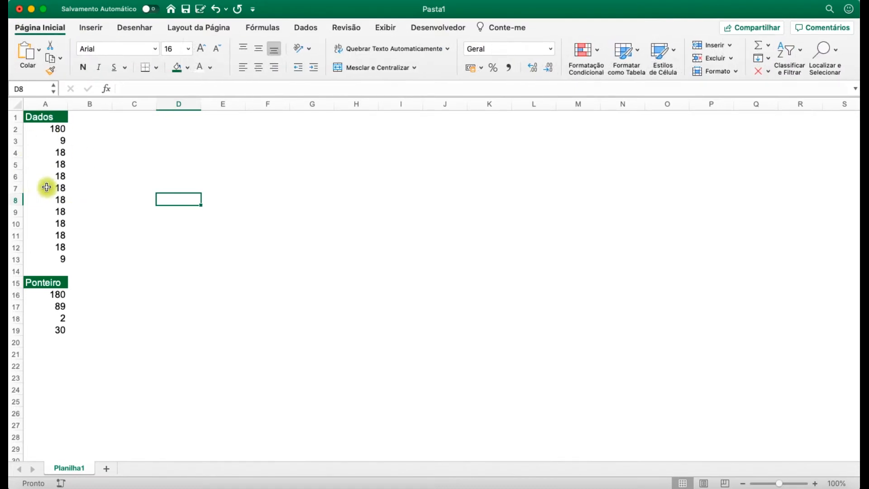
- Insert a doughnut chart based on the Dados values in A2:A13
left_click_drag(58, 116, 52, 334)
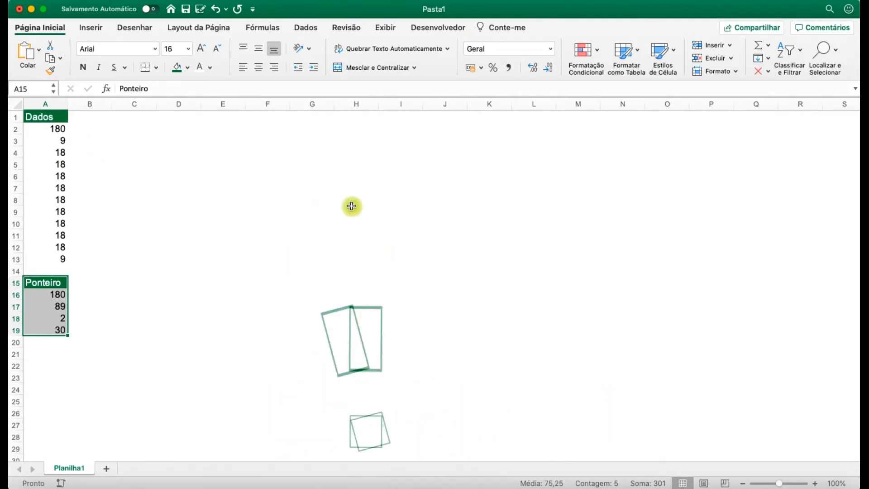
left_click(42, 132)
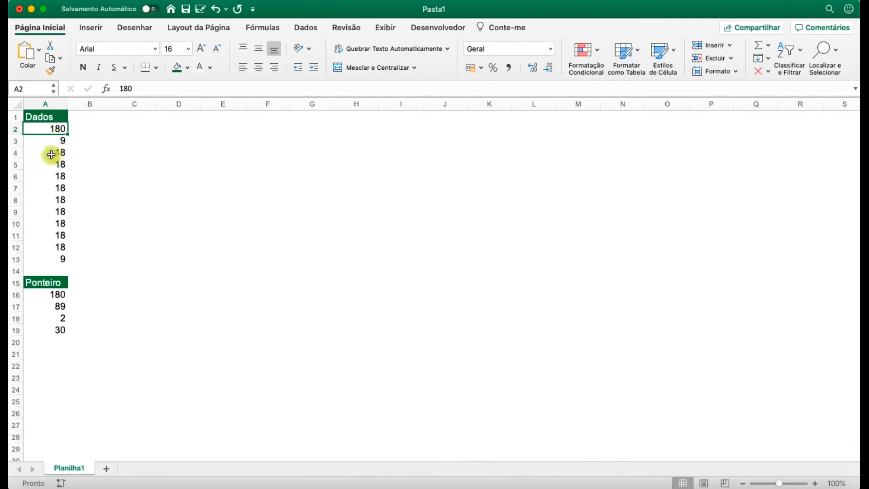
left_click_drag(51, 127, 54, 252)
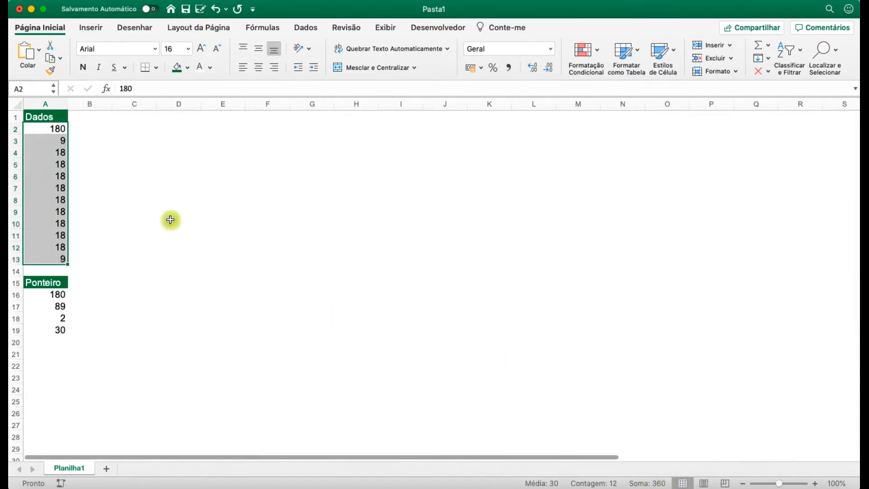
left_click_drag(36, 130, 51, 258)
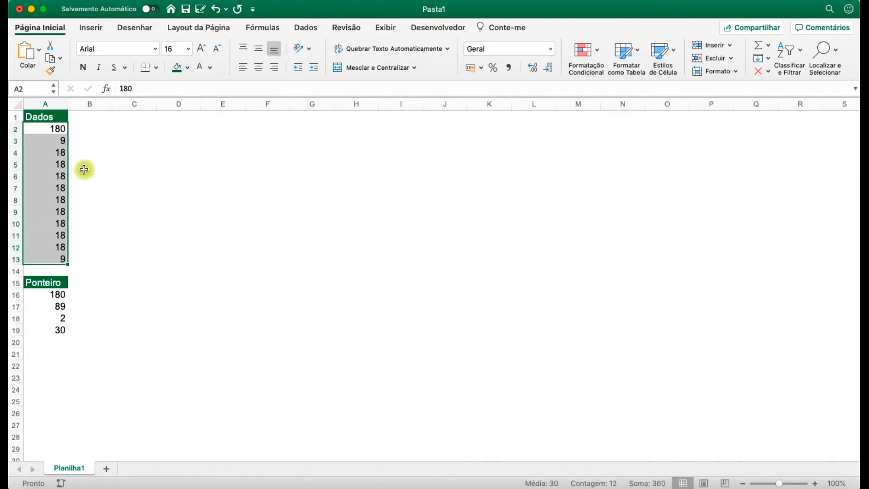
double_click(91, 28)
left_click(96, 28)
left_click(97, 28)
left_click(97, 28)
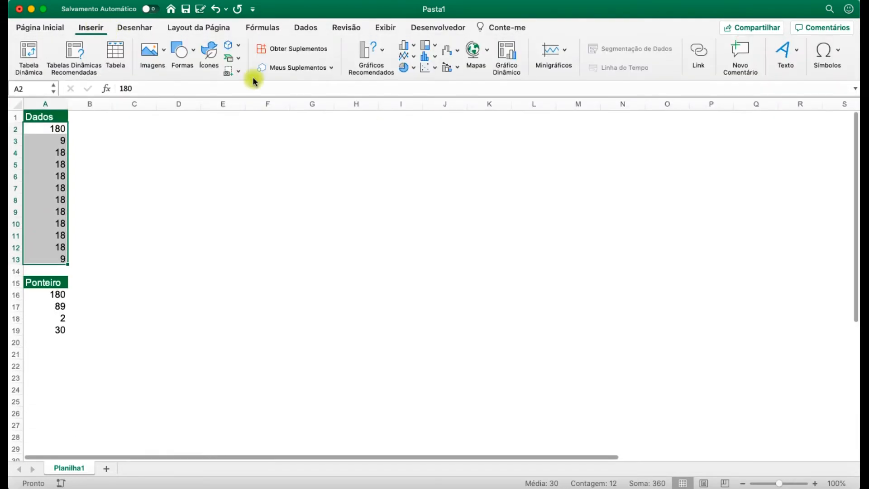
left_click(405, 67)
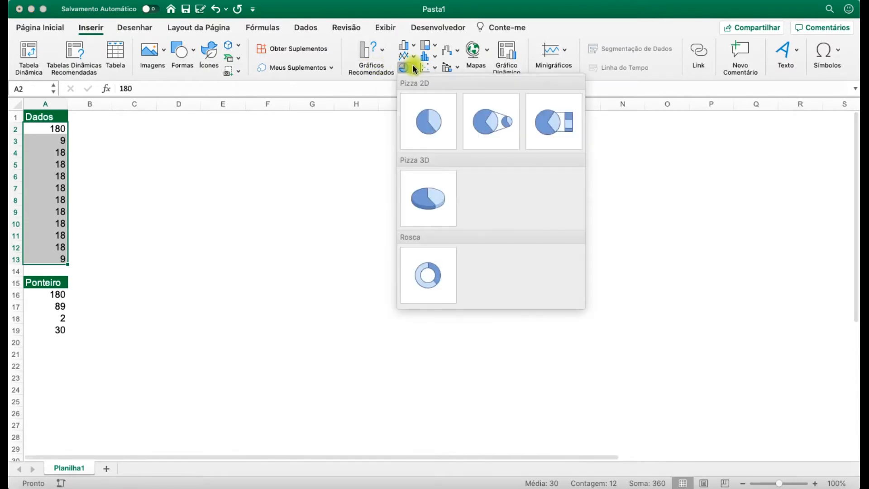
left_click(450, 290)
- Move the doughnut chart beside the data columns and enlarge it to about 9.4 inches wide and 7.7 inches high
left_click_drag(513, 238, 294, 119)
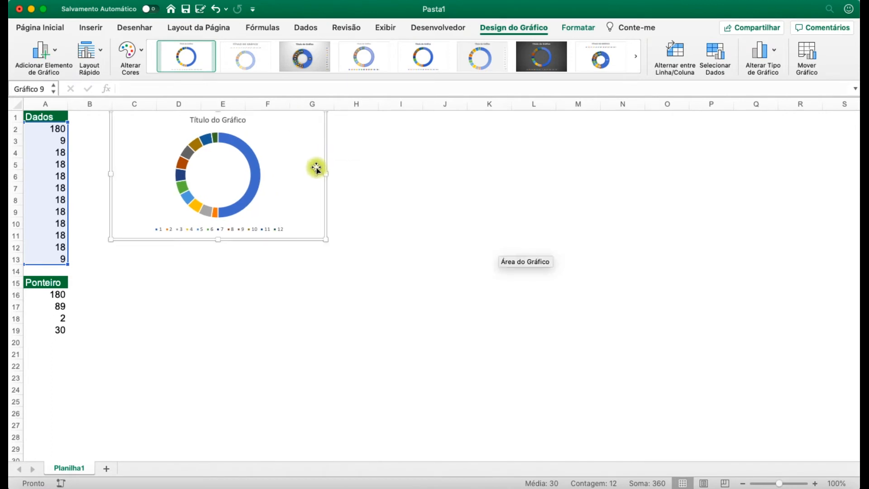
left_click_drag(326, 174, 509, 190)
left_click_drag(311, 240, 310, 438)
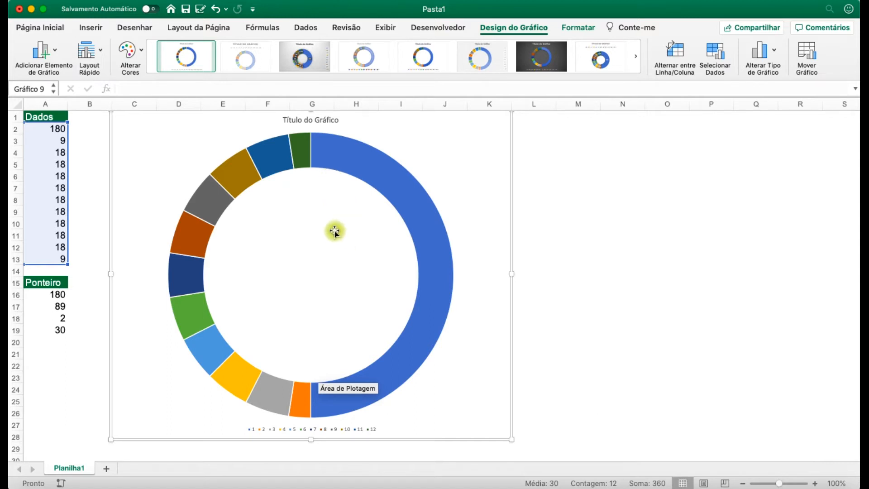
- Set the doughnut's first slice angle to 90° so the largest slice forms the lower half
left_click(410, 196)
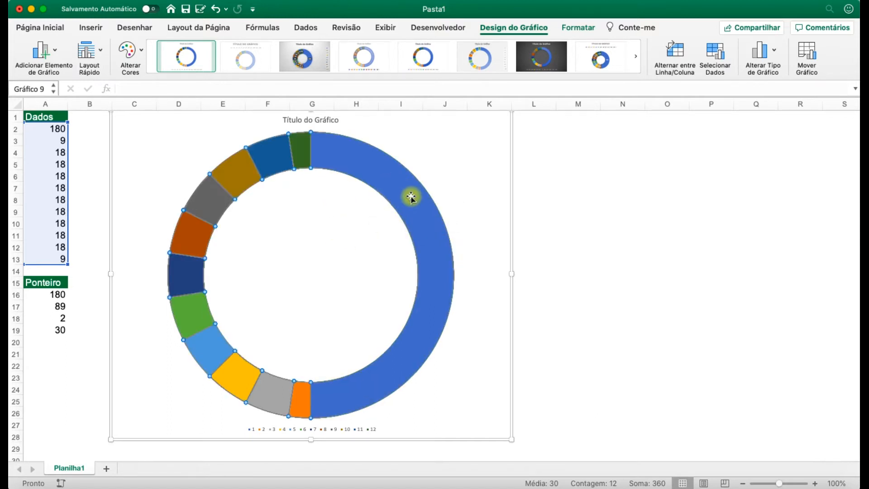
right_click(387, 181)
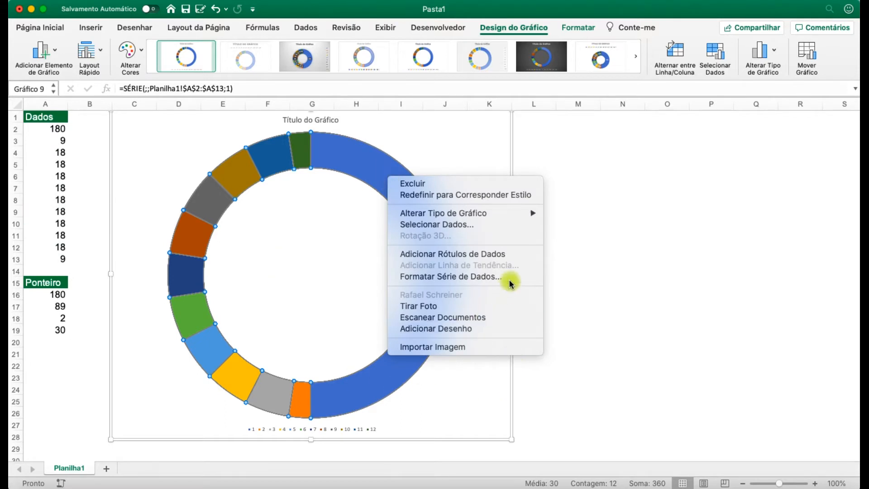
left_click(373, 177)
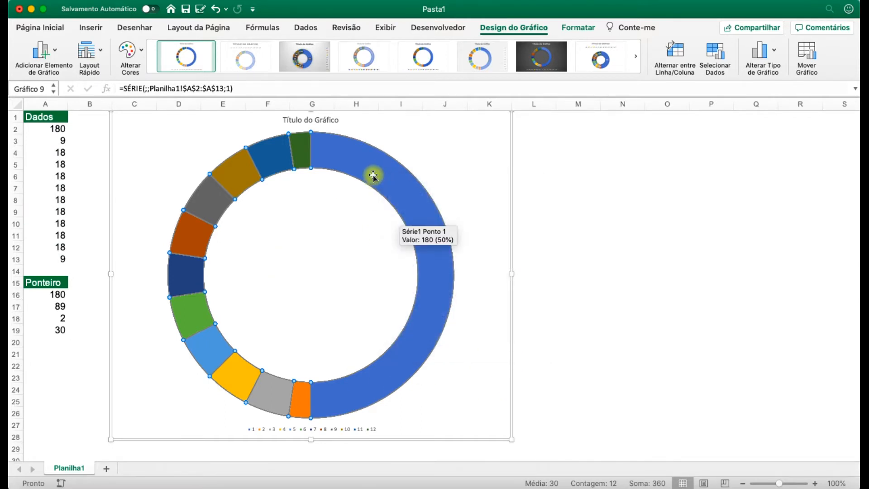
double_click(373, 177)
left_click(415, 273)
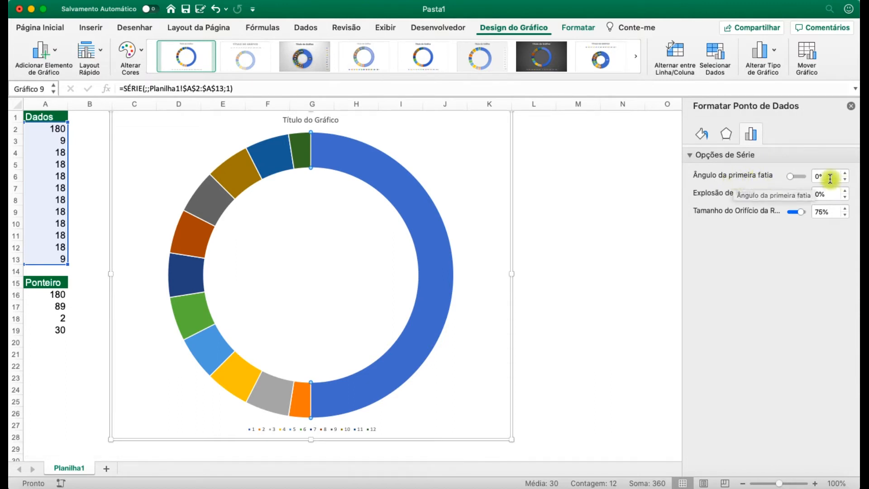
left_click_drag(830, 179, 790, 180)
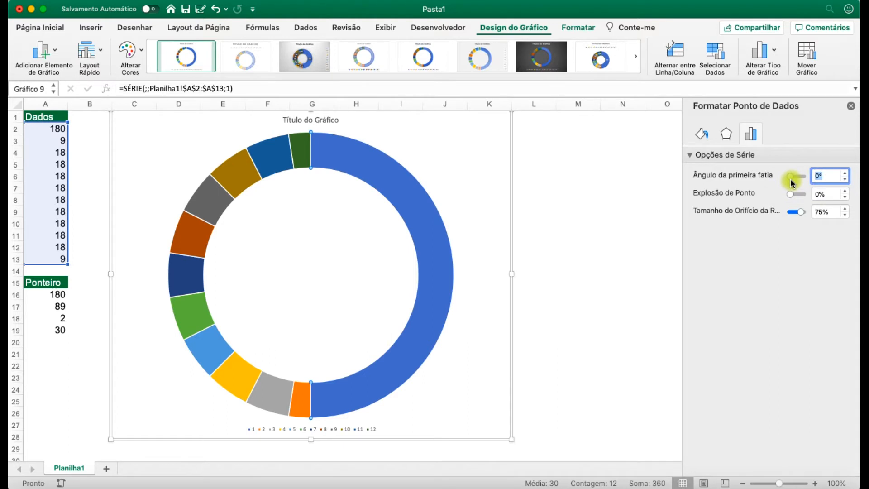
type("90")
key("Return")
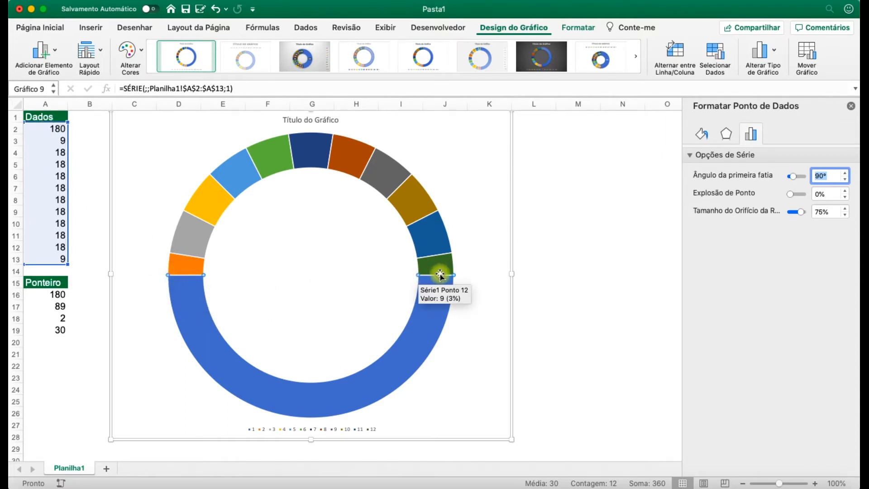
- Remove the fill from the doughnut's large lower-half slice, leaving the other slices coloured
left_click(578, 295)
left_click(475, 437)
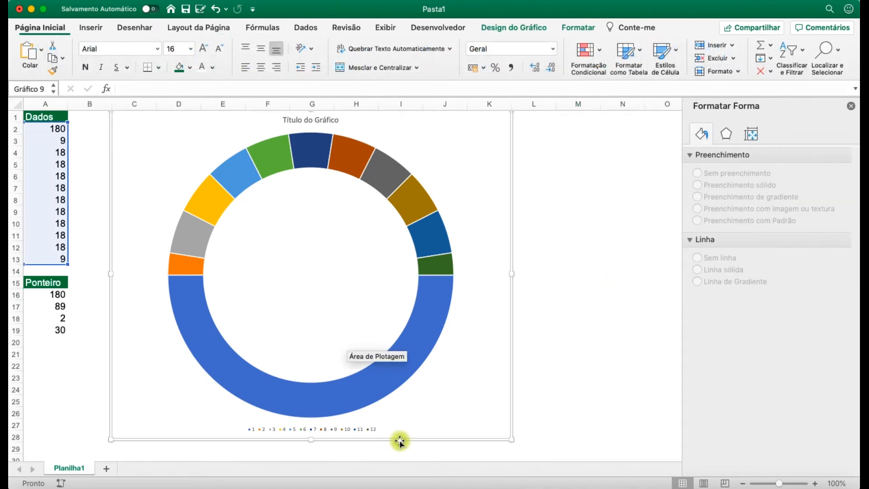
left_click(425, 337)
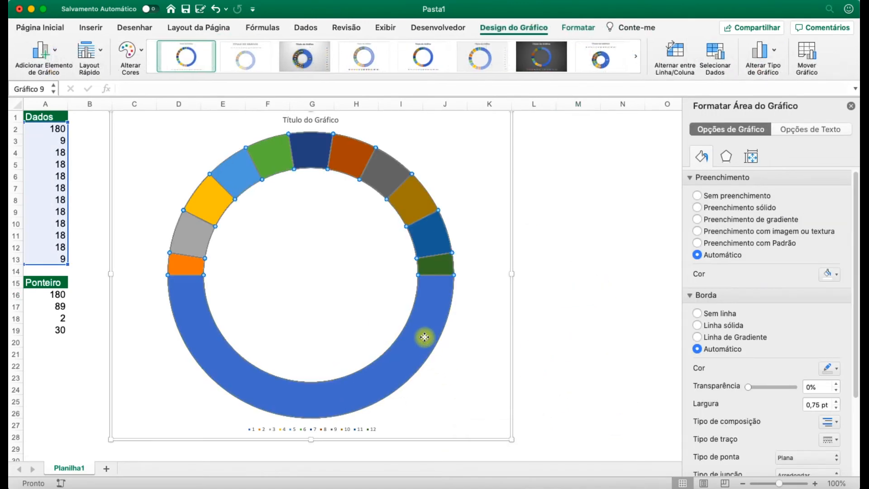
left_click(425, 337)
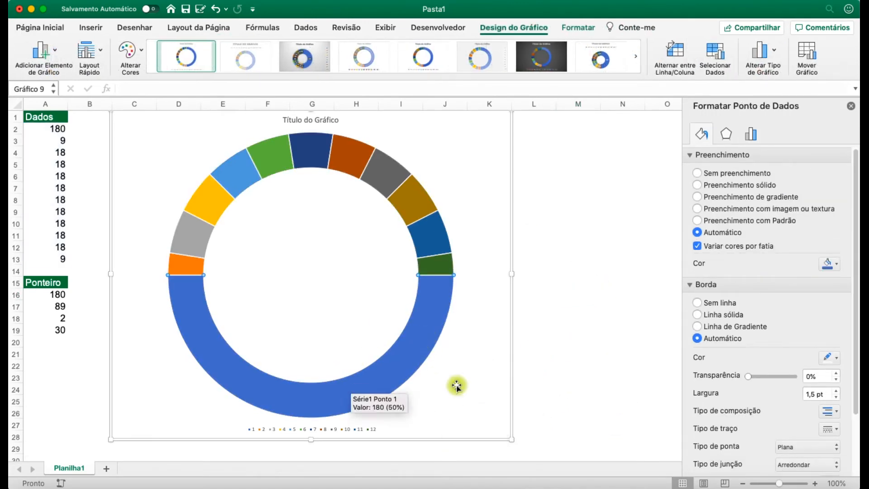
right_click(429, 303)
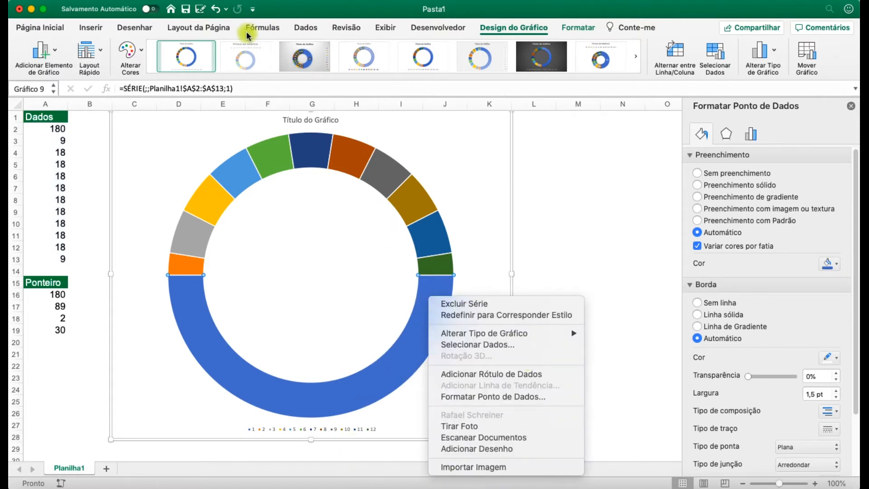
left_click(499, 397)
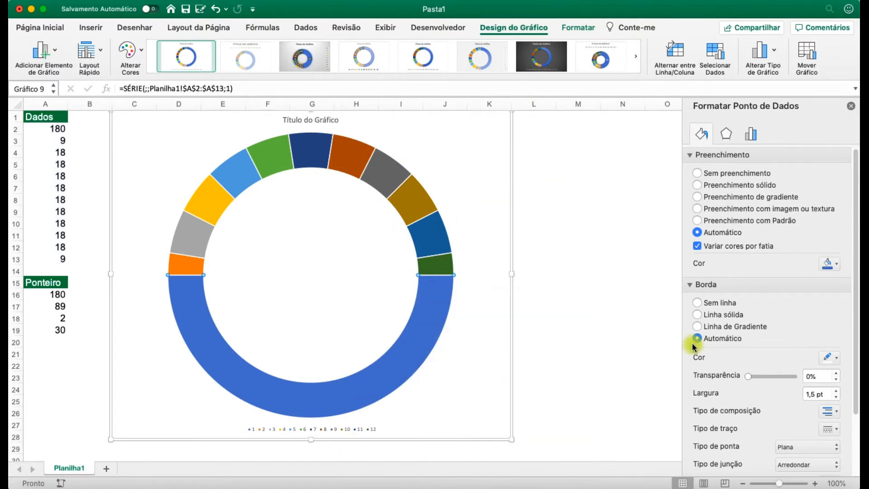
left_click(701, 135)
left_click(697, 173)
left_click(698, 246)
left_click(696, 246)
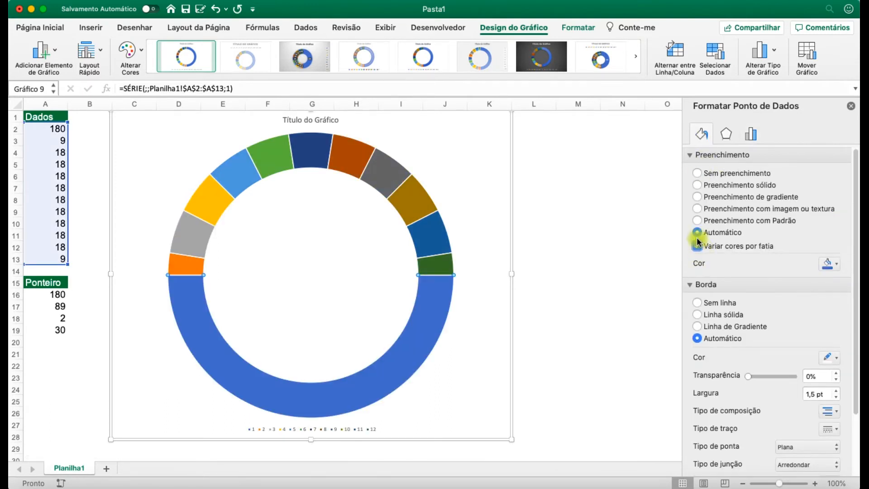
left_click(698, 173)
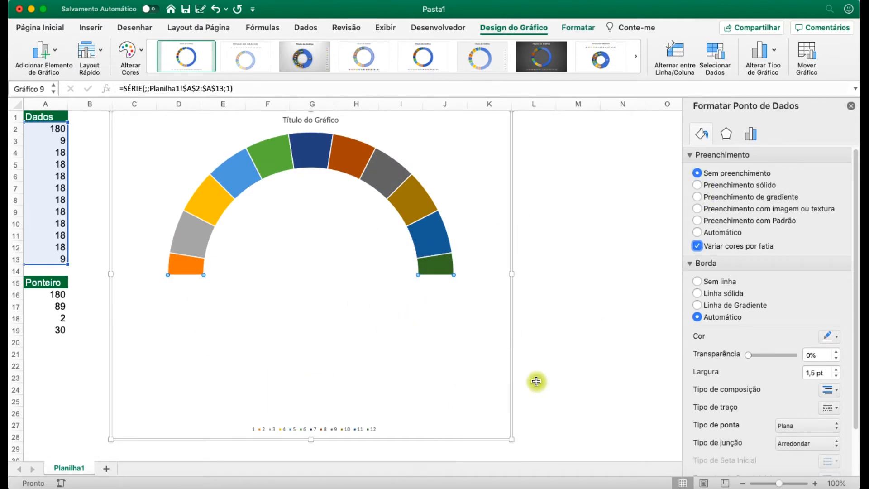
- Delete the legend from below the doughnut chart
left_click(801, 483)
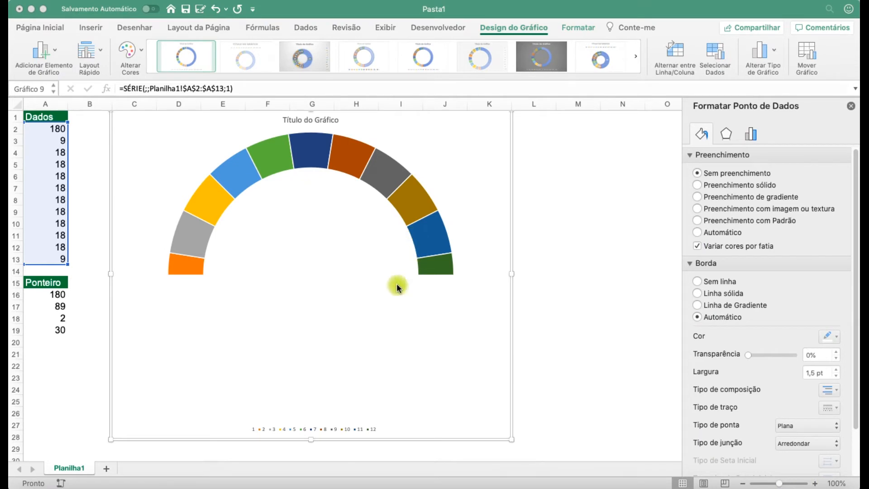
left_click(411, 267)
left_click(356, 428)
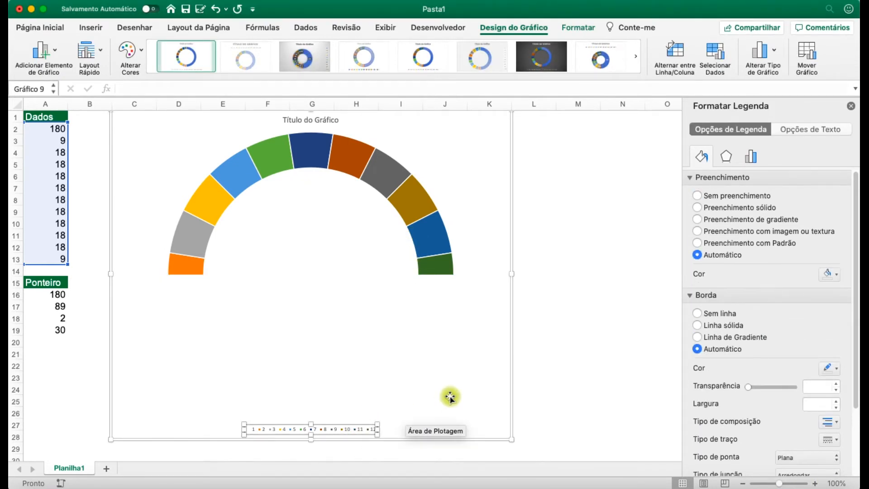
key("Delete")
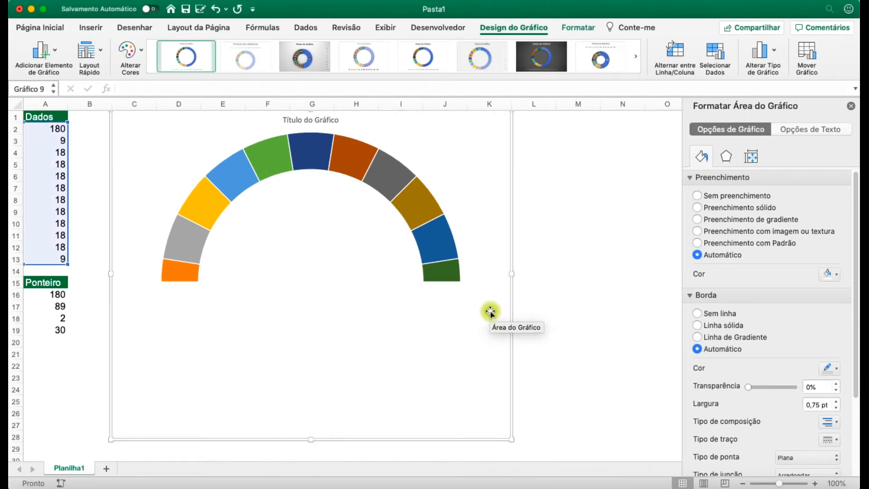
- Remove the outline around the chart area
left_click(576, 29)
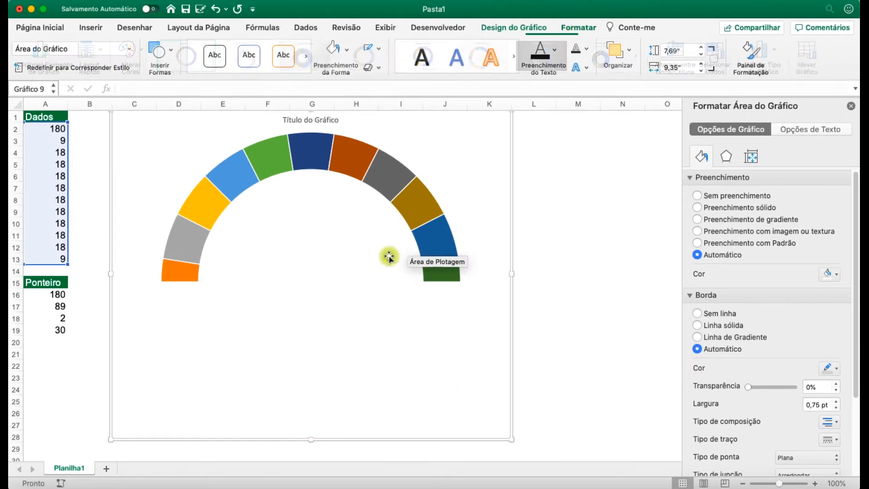
left_click(382, 48)
left_click(400, 86)
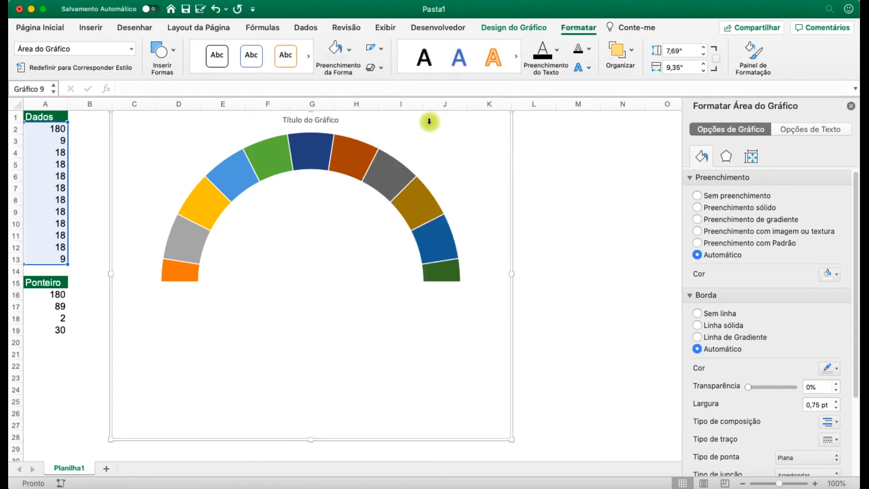
left_click(537, 177)
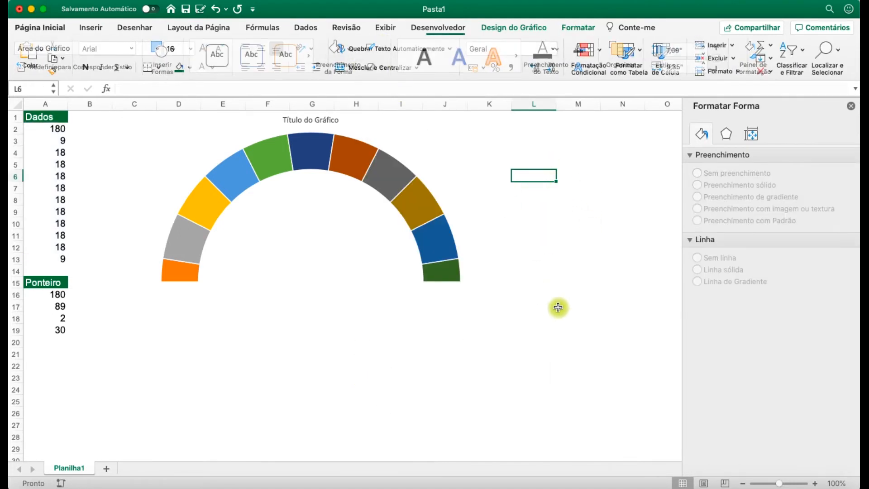
left_click(550, 283)
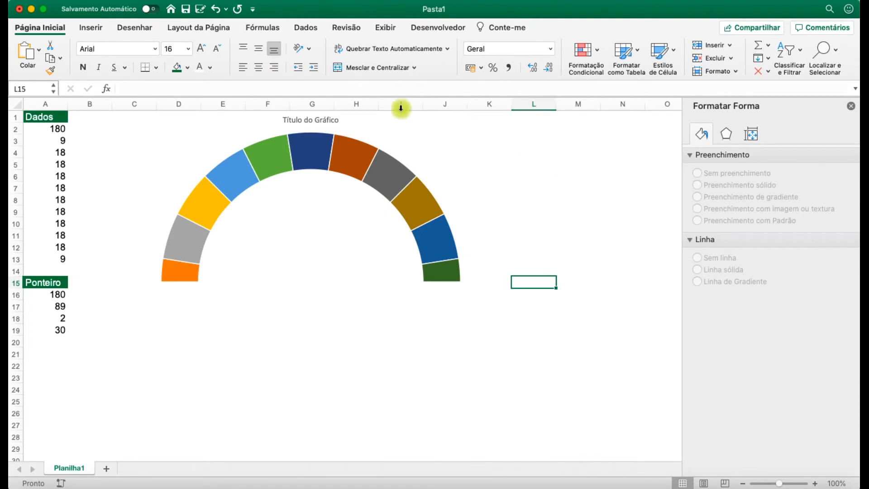
- Delete the chart title and move the chart slightly down on the sheet
left_click(324, 119)
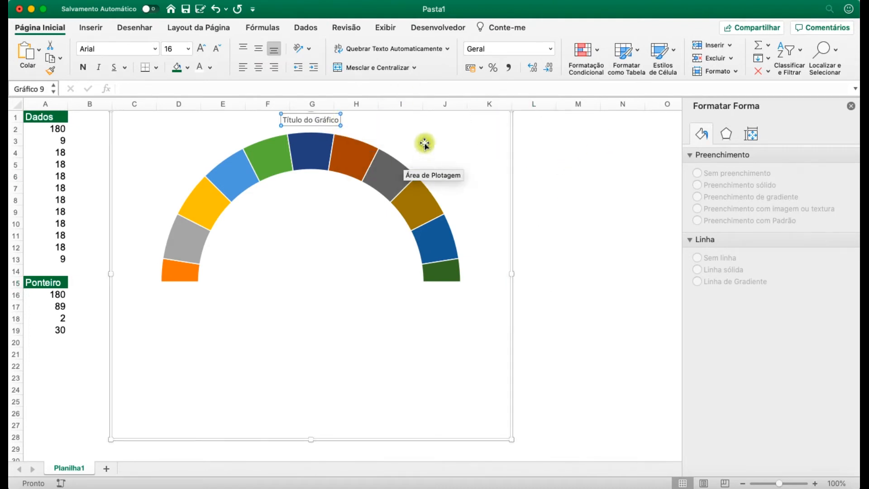
key("Delete")
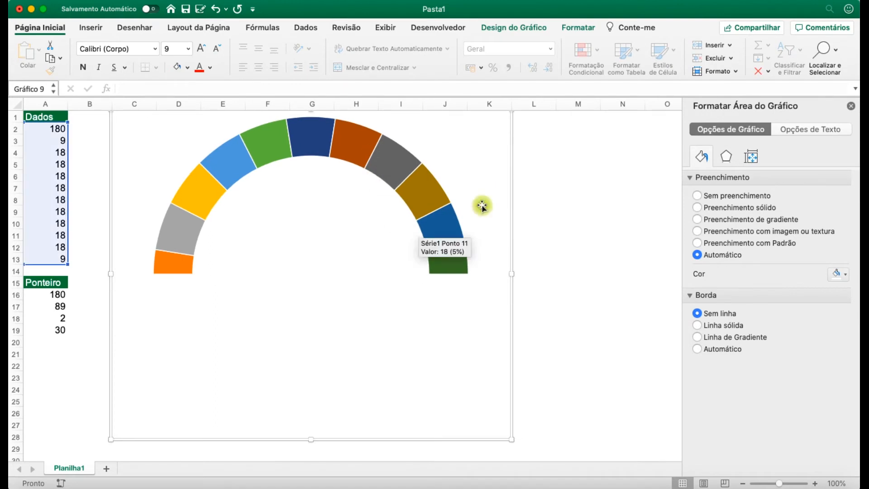
left_click_drag(479, 154, 479, 159)
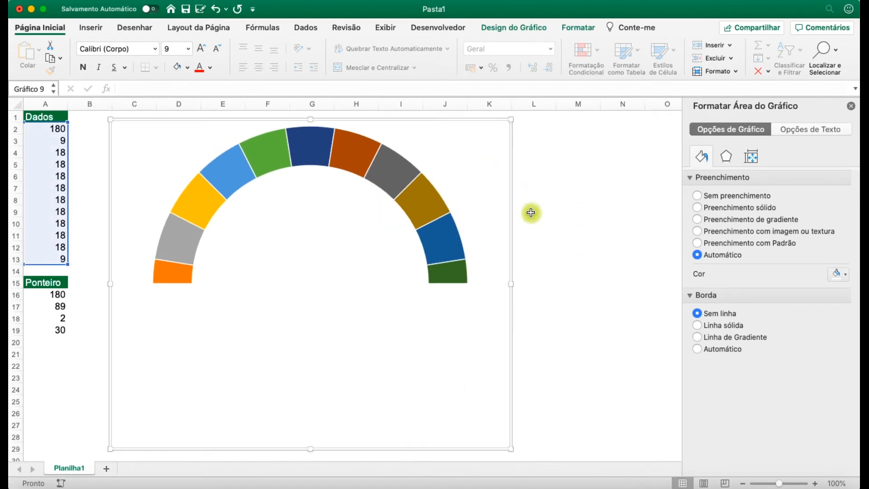
- Recolour the doughnut series with the monochromatic green palette that runs from dark to light
left_click(443, 200)
left_click(528, 27)
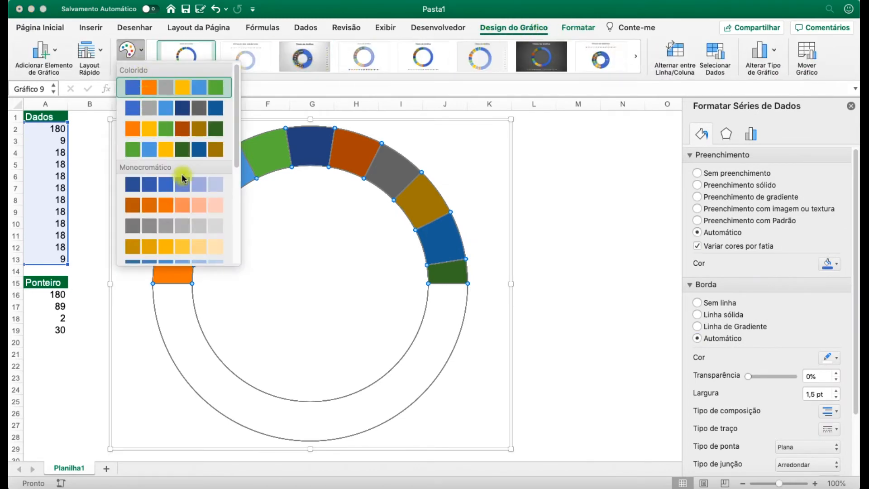
scroll(179, 206, "down", 4)
left_click(176, 214)
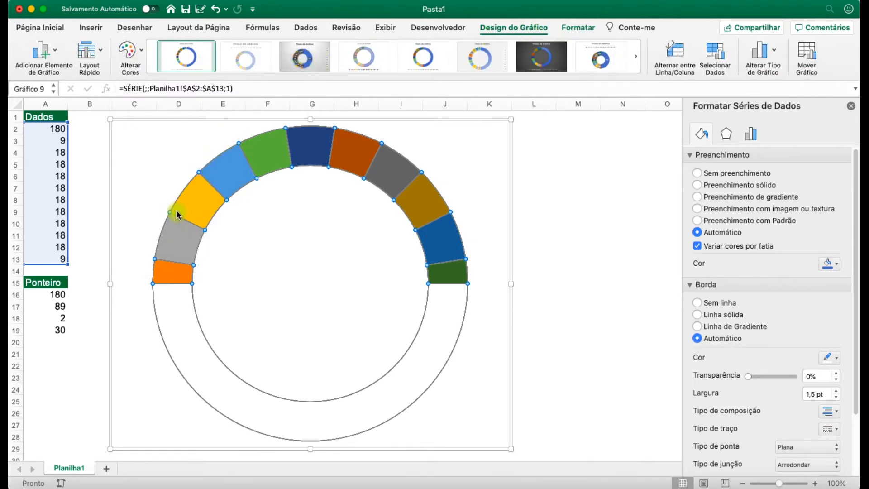
- Remove the fill from the doughnut's lower-half slice again, keeping the green upper slices
left_click(452, 331)
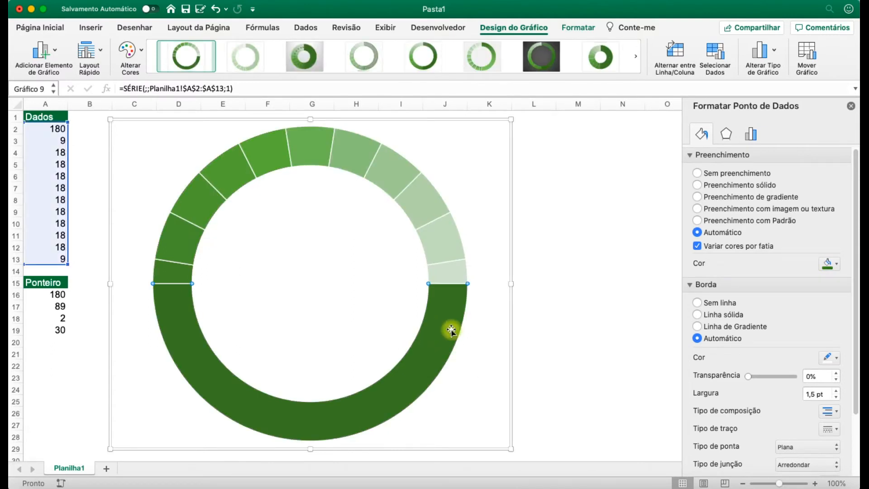
left_click(697, 174)
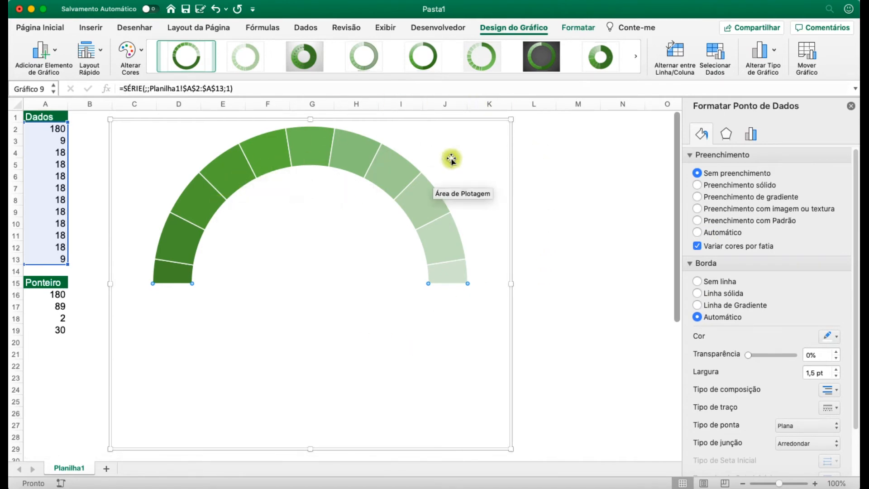
left_click(575, 201)
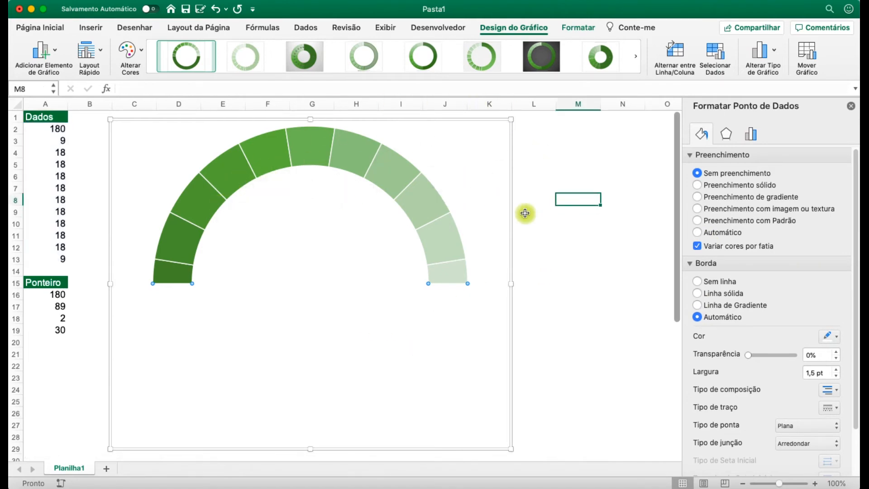
left_click(385, 188)
left_click(569, 187)
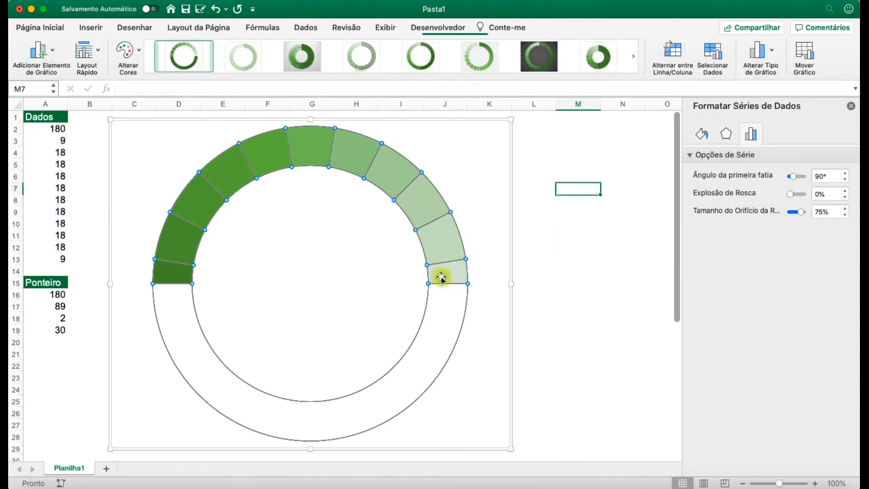
left_click(589, 210)
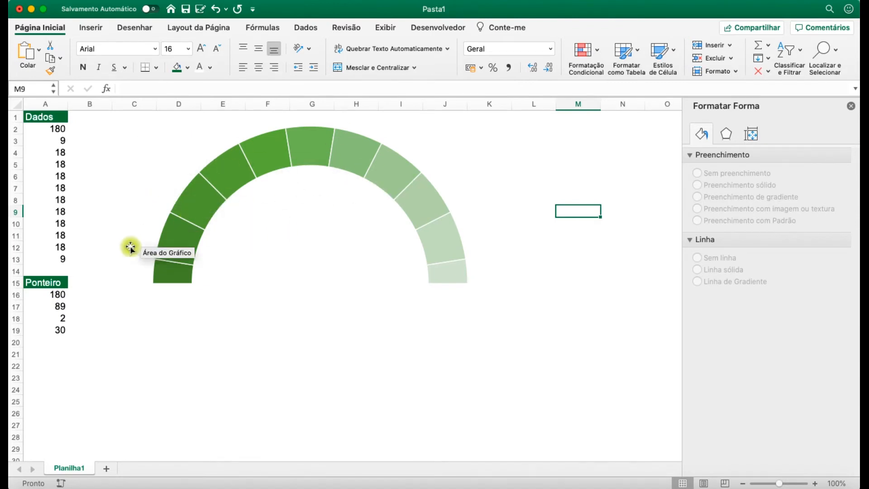
left_click_drag(46, 297, 48, 323)
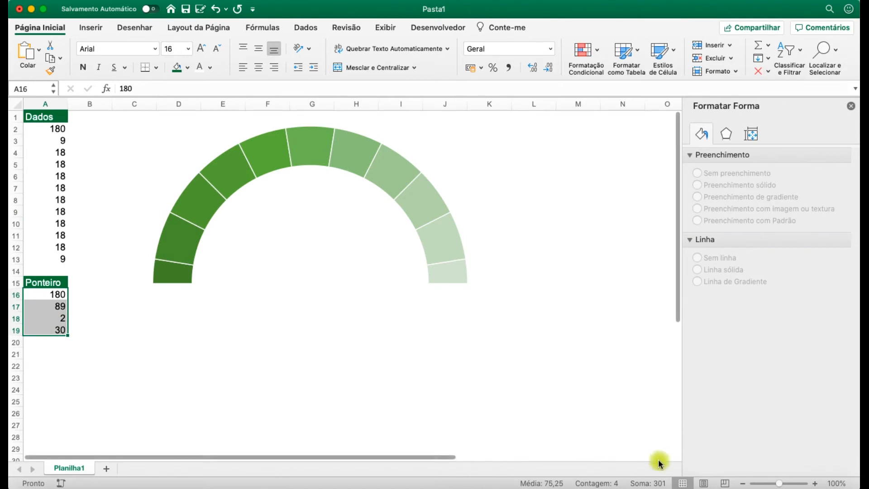
left_click(47, 310)
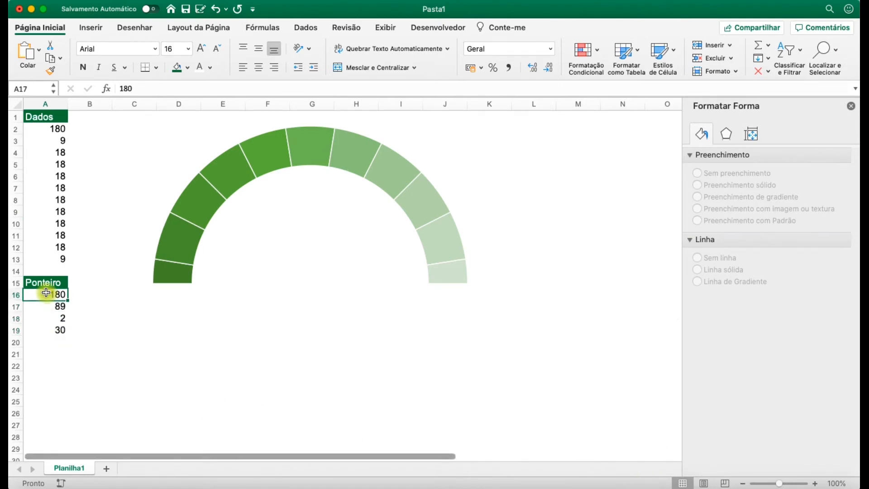
left_click(47, 330)
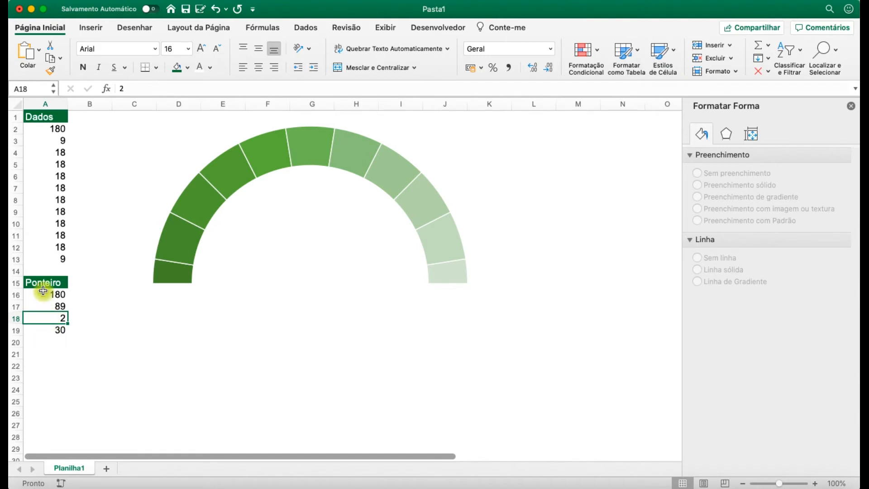
- Insert a 2D pie chart from the Ponteiro values in A16:A19 and enlarge it to cover the doughnut chart
left_click_drag(44, 291, 44, 326)
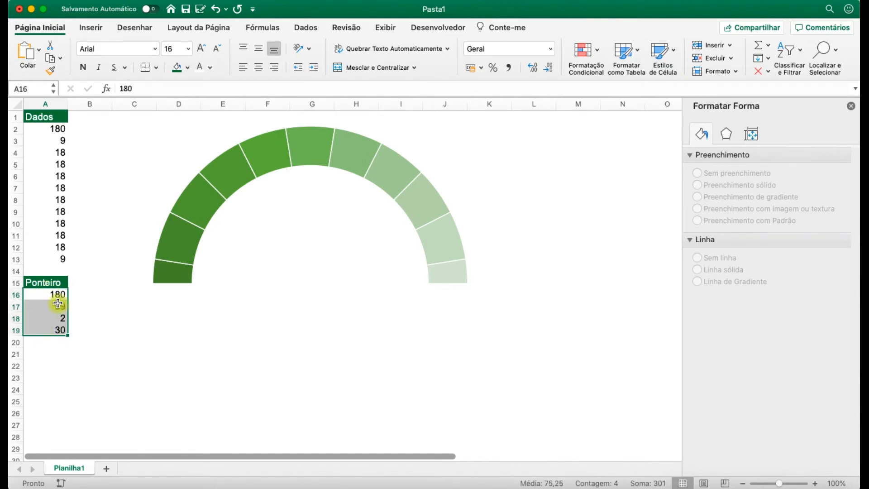
left_click(90, 28)
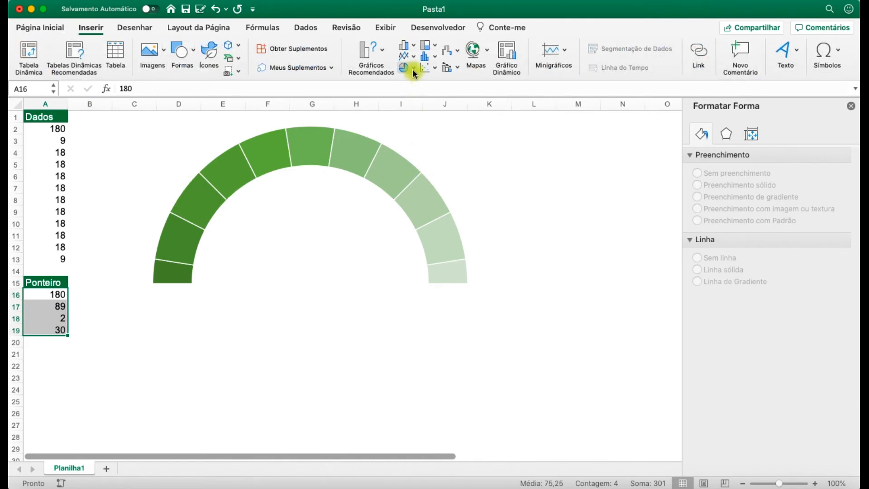
left_click(413, 68)
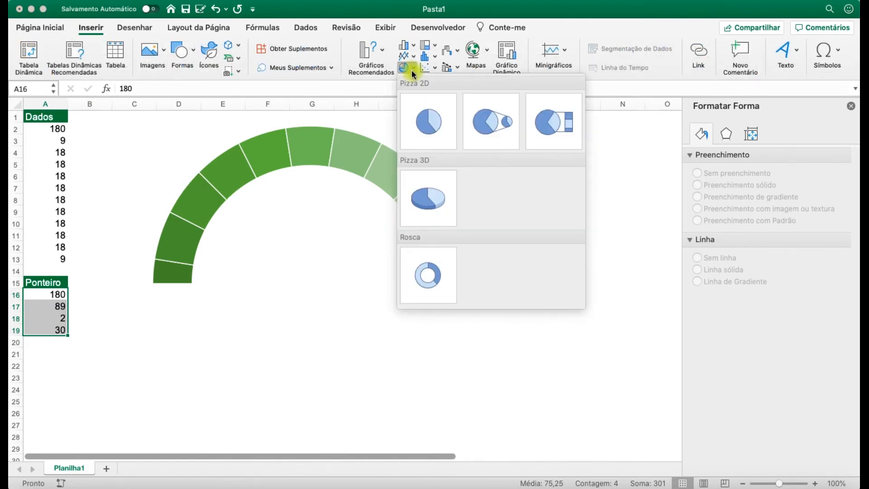
left_click(420, 116)
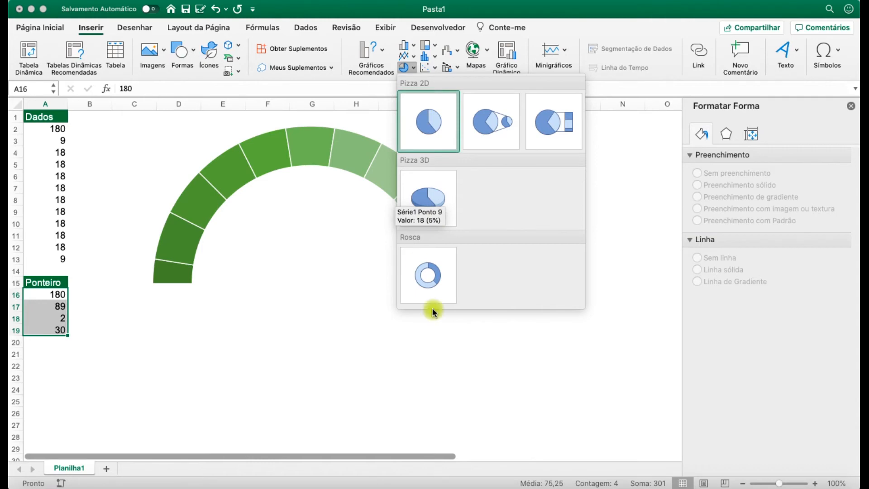
left_click_drag(445, 318, 508, 183)
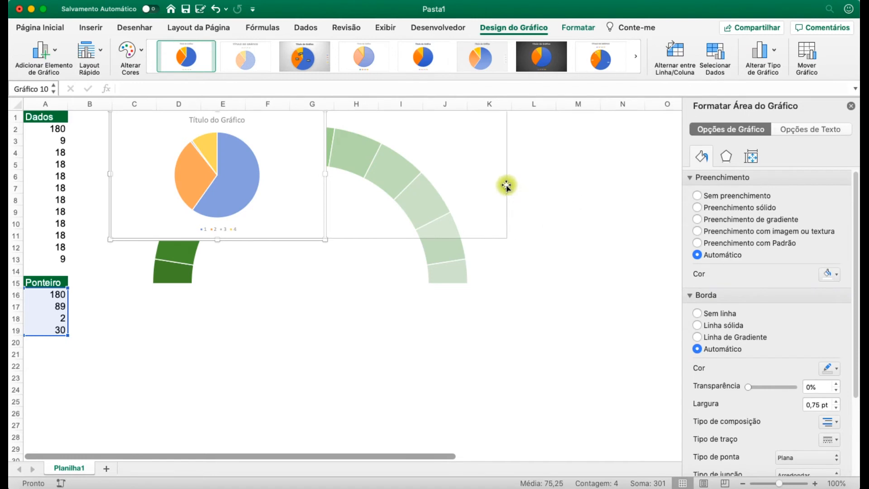
left_click_drag(312, 240, 312, 447)
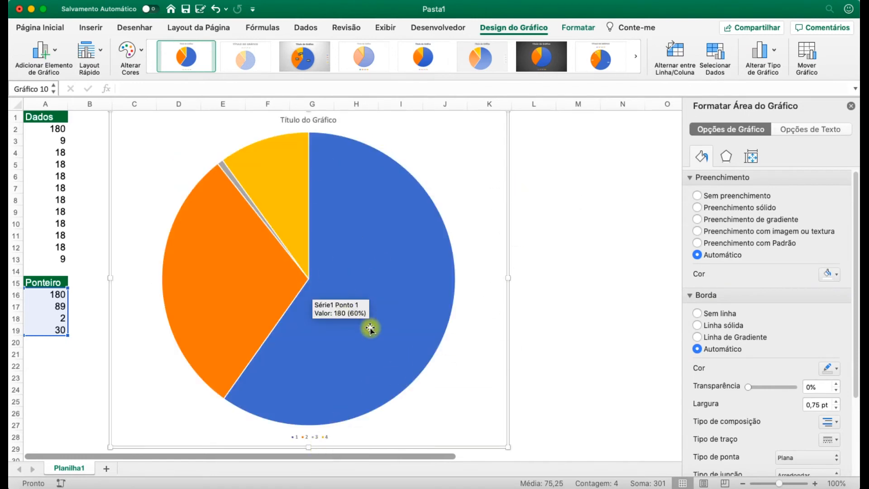
- Try a pointer thickness of 5 in cell A18 for the pie's thin grey slice
left_click(235, 182)
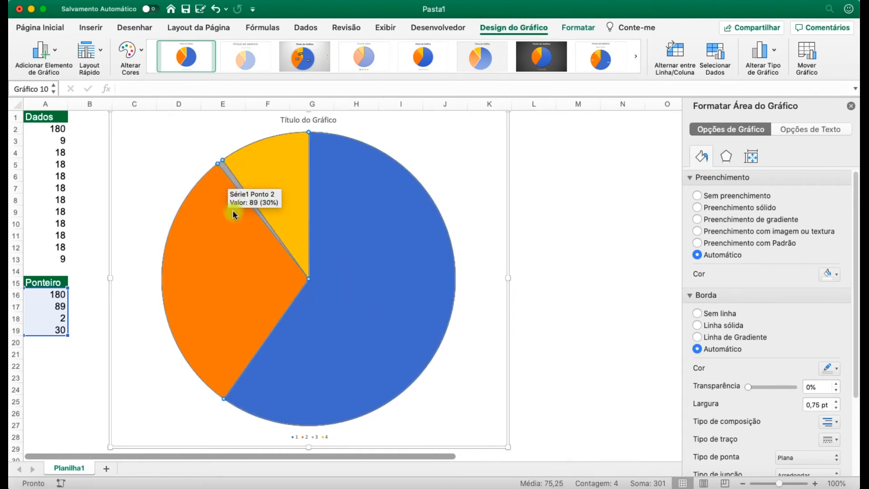
left_click(236, 182)
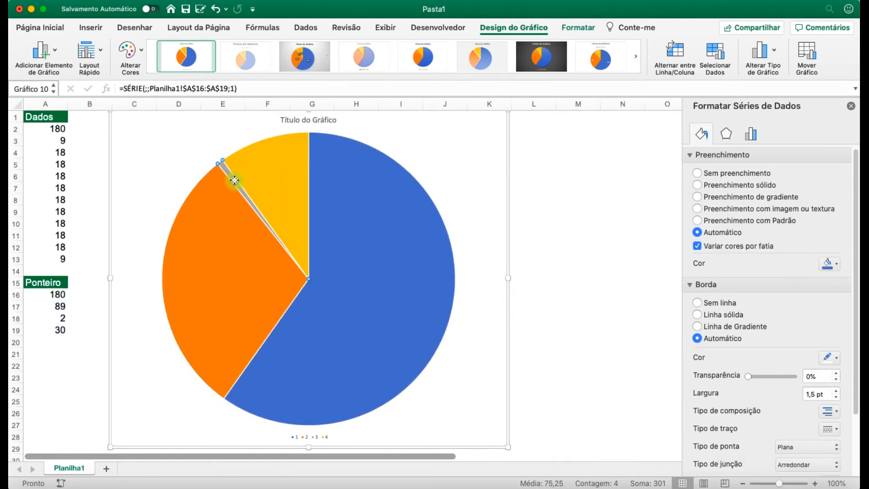
left_click(57, 320)
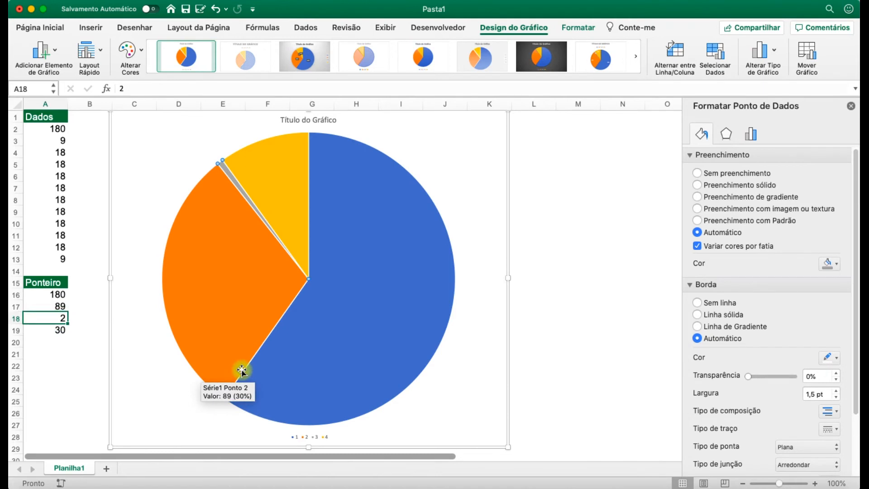
type("5")
key("Return")
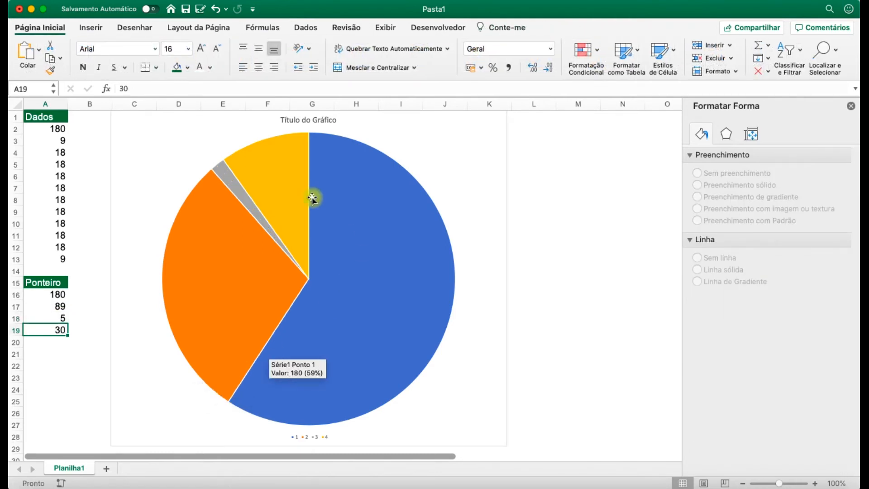
- Set the pointer thickness in cell A18 to 3
left_click(60, 319)
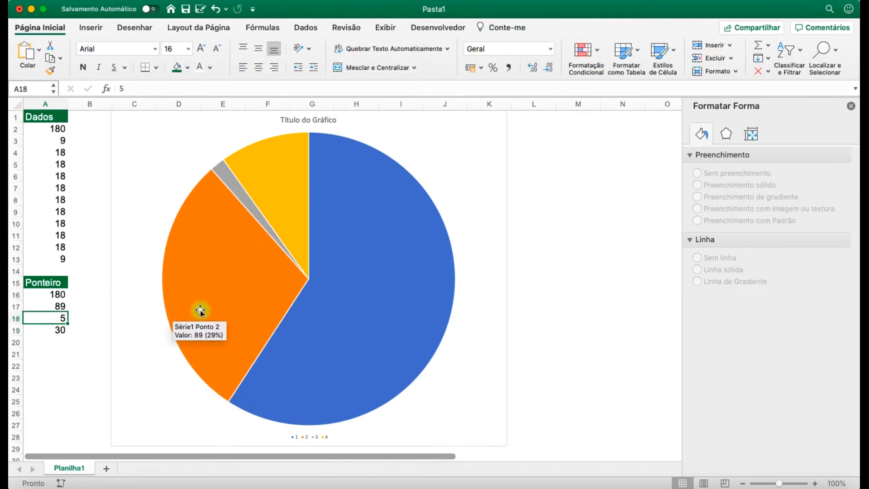
type("3")
key("Return")
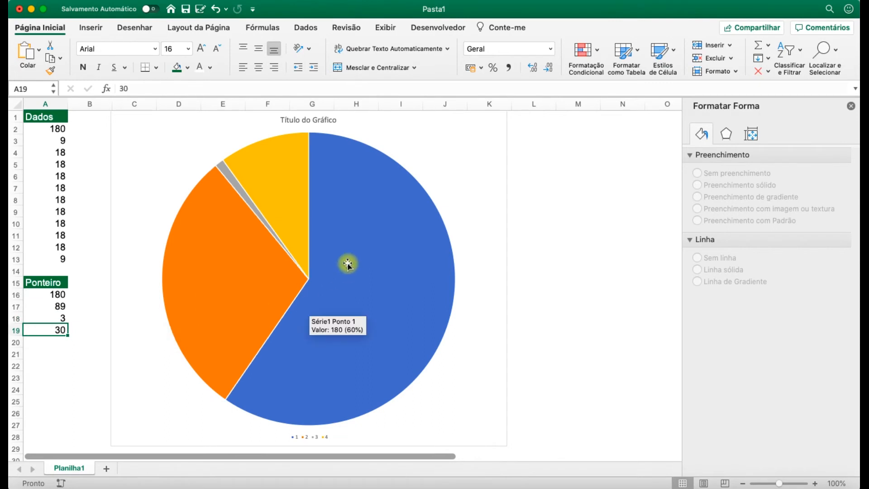
- Rotate the pie series by setting the angle of its first slice to 90°
left_click(349, 196)
left_click(752, 137)
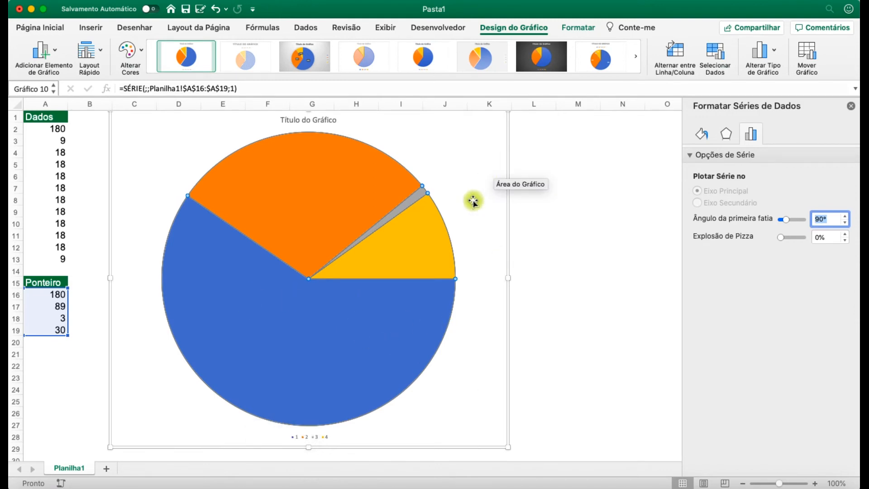
- Fill only the thin grey pointer slice of the pie with standard red
mouse_move(414, 194)
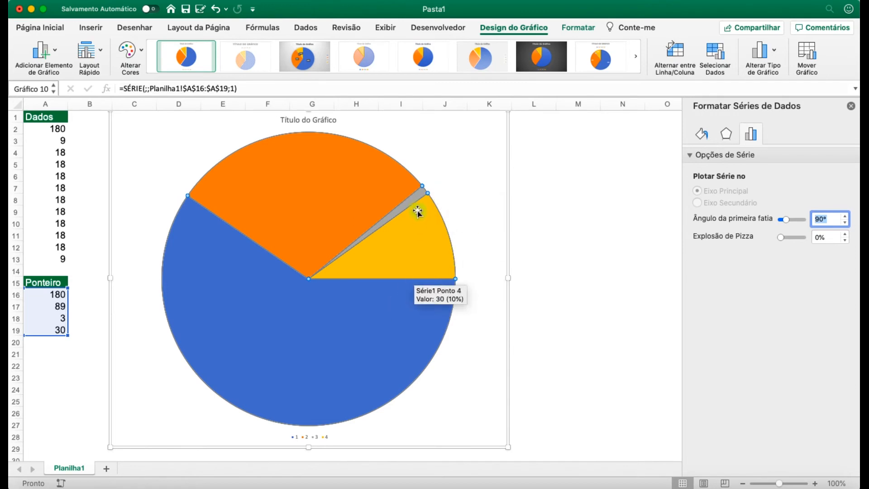
left_click(415, 197)
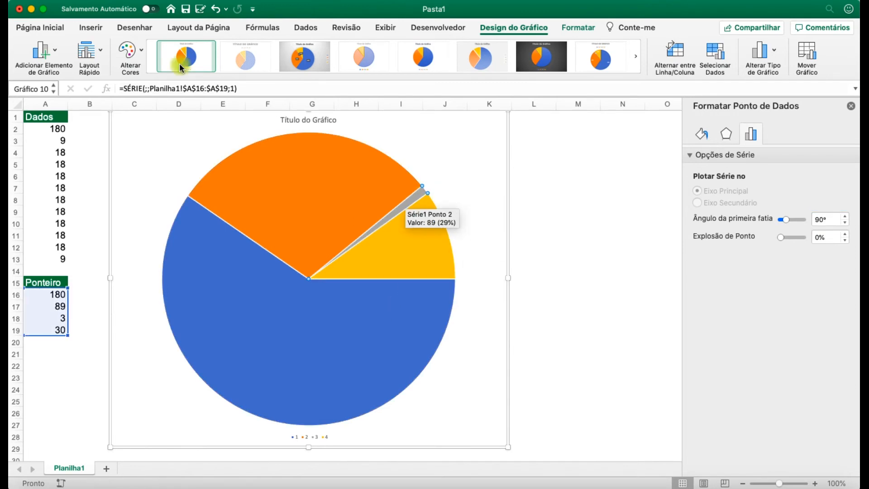
left_click(132, 89)
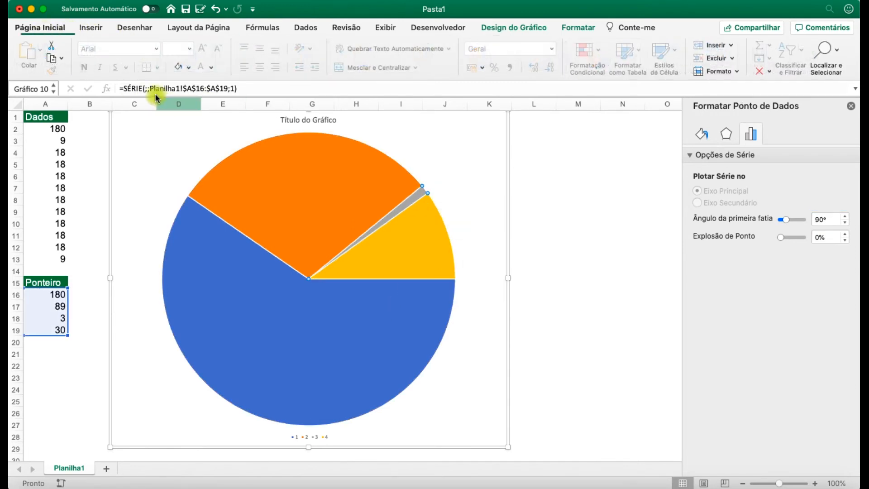
left_click(189, 68)
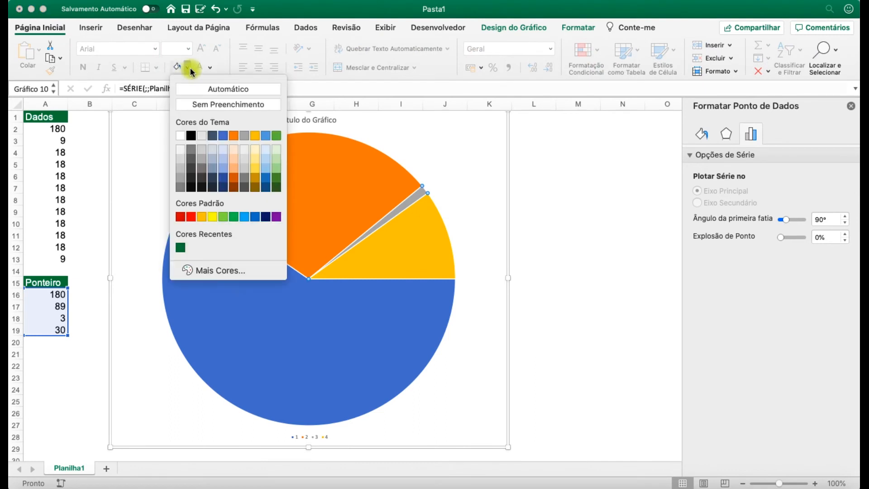
left_click(191, 218)
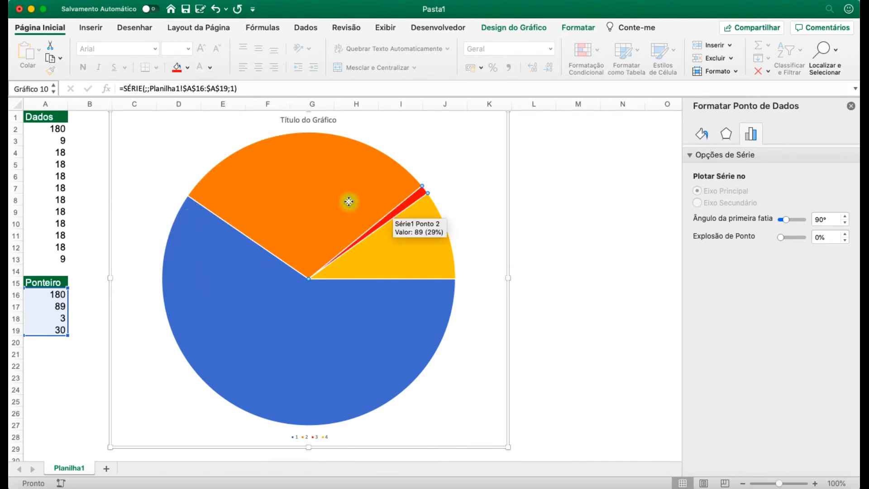
- Remove the fill from the pie's blue, orange and yellow slices, leaving only the red pointer slice coloured
right_click(319, 203)
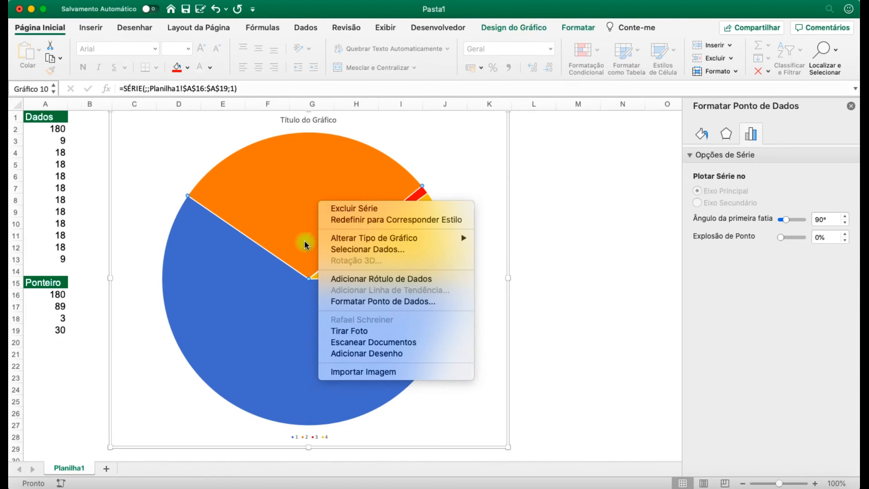
left_click(344, 302)
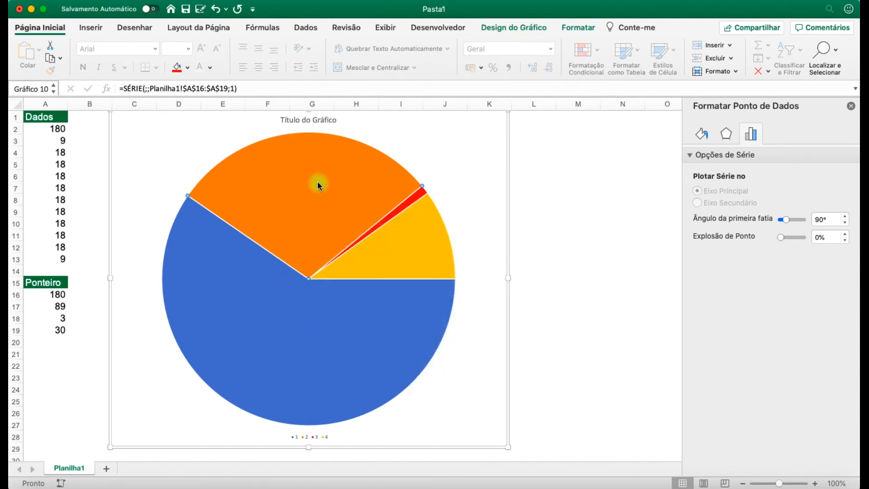
left_click(702, 136)
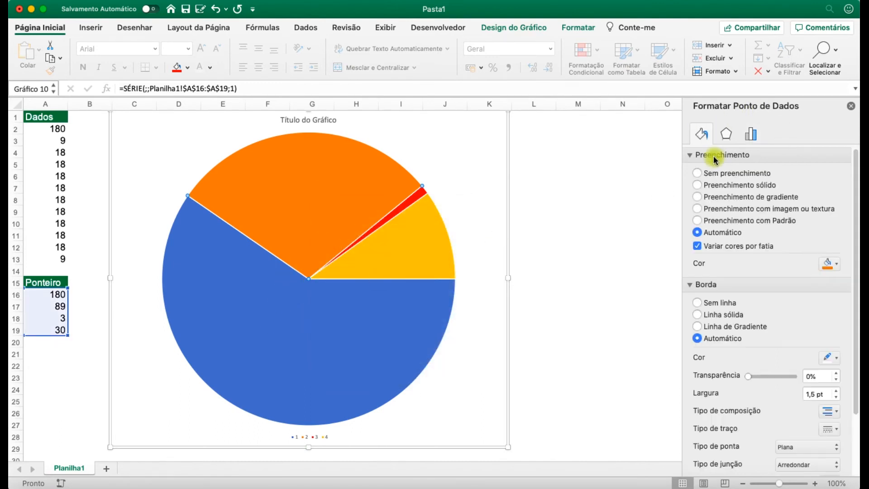
left_click(697, 174)
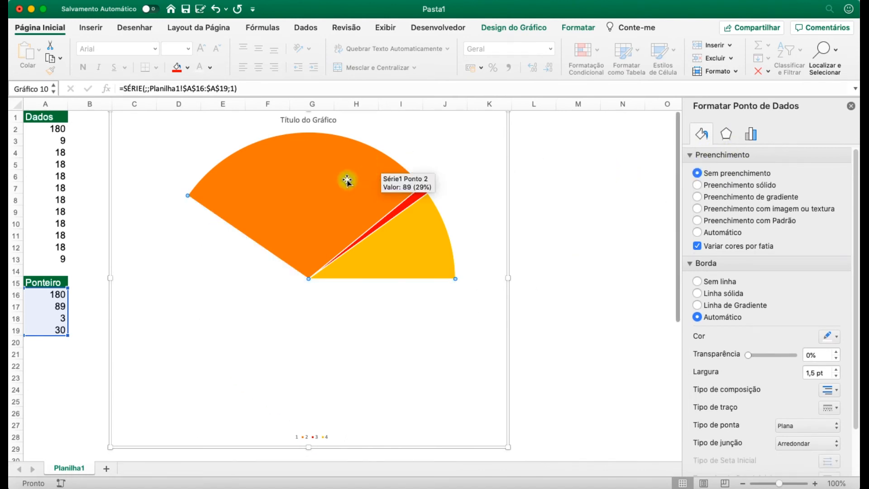
left_click(347, 181)
left_click(697, 173)
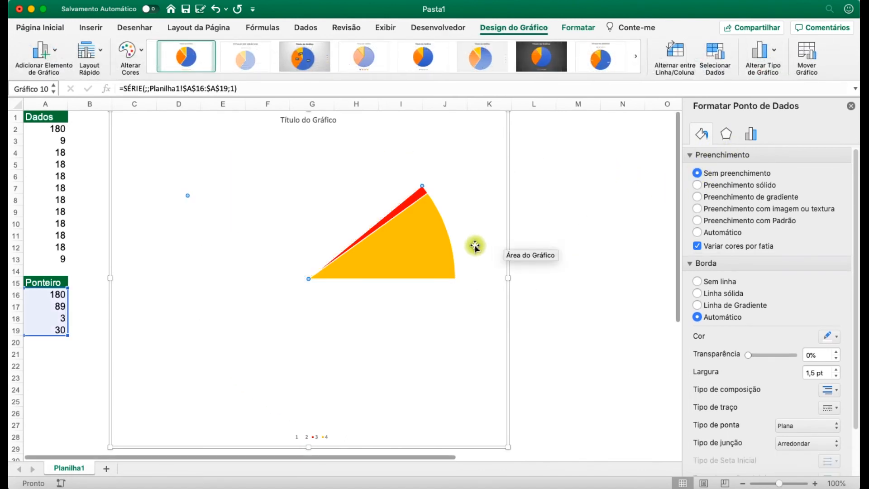
left_click(437, 245)
left_click(697, 173)
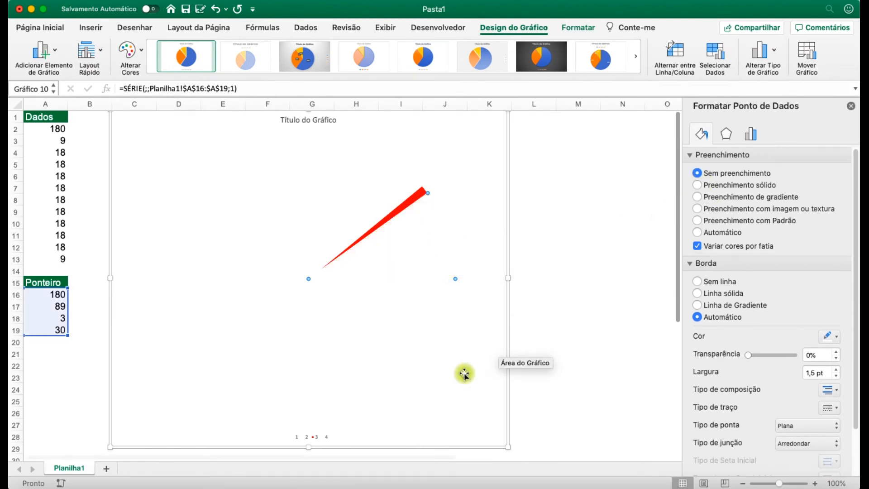
- Delete the legend and the title from the red pointer's pie chart
left_click(308, 437)
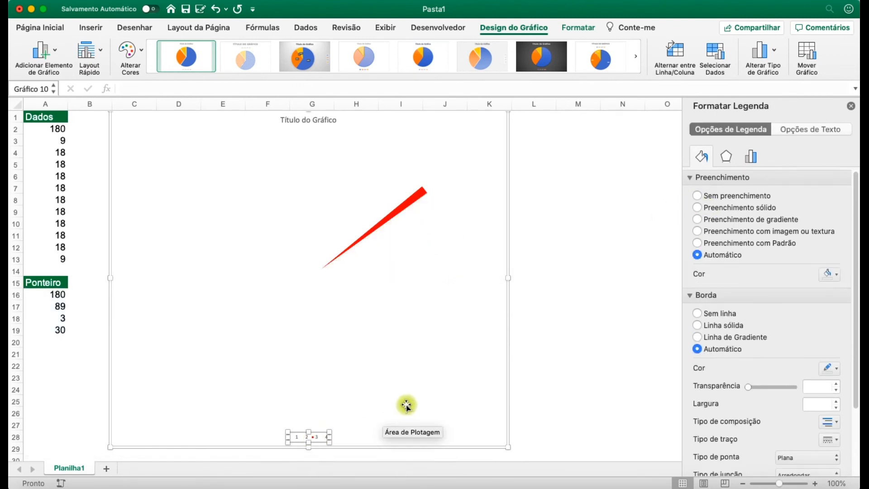
key("Delete")
left_click(310, 123)
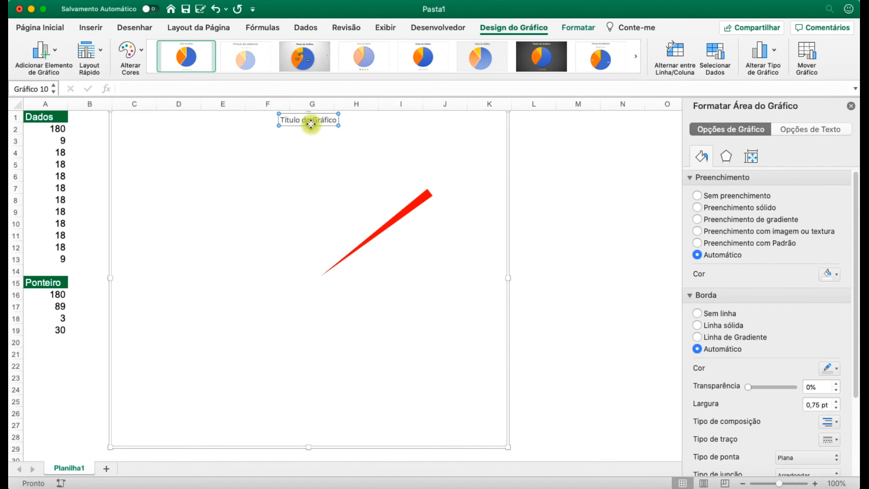
key("Delete")
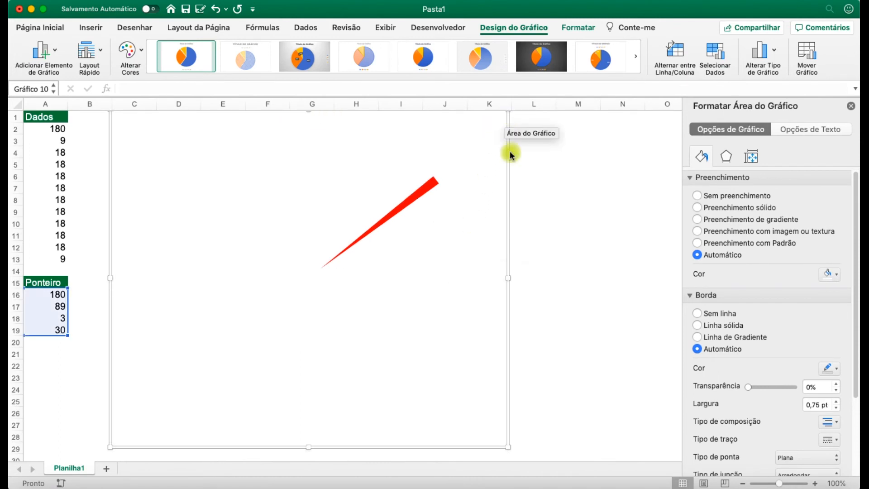
left_click(569, 344)
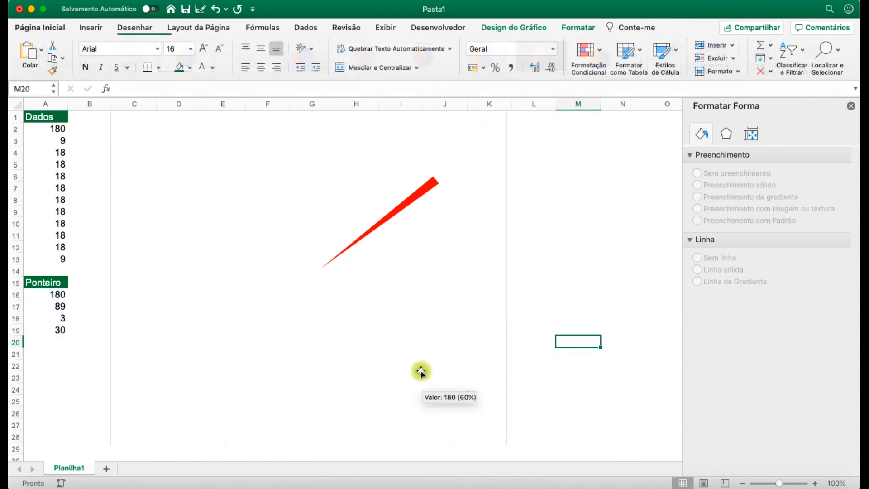
- Remove the outline and the fill from the pointer chart's chart area
left_click(421, 371)
left_click(481, 405)
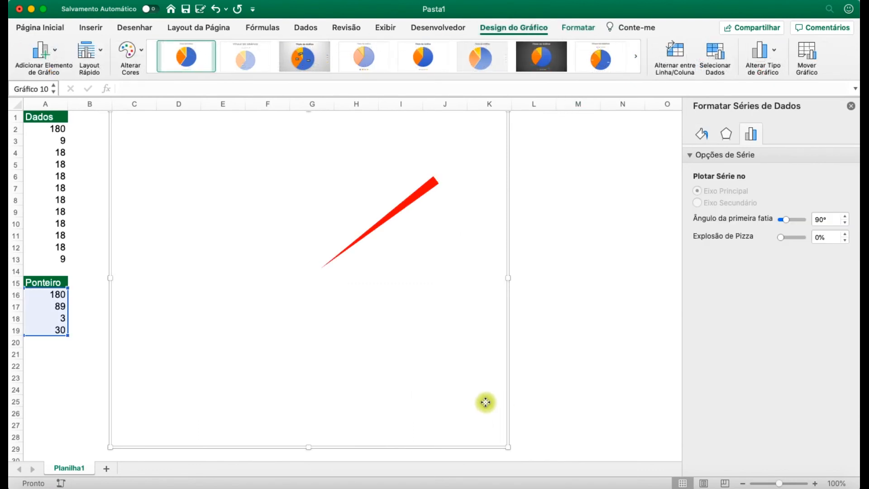
left_click(575, 28)
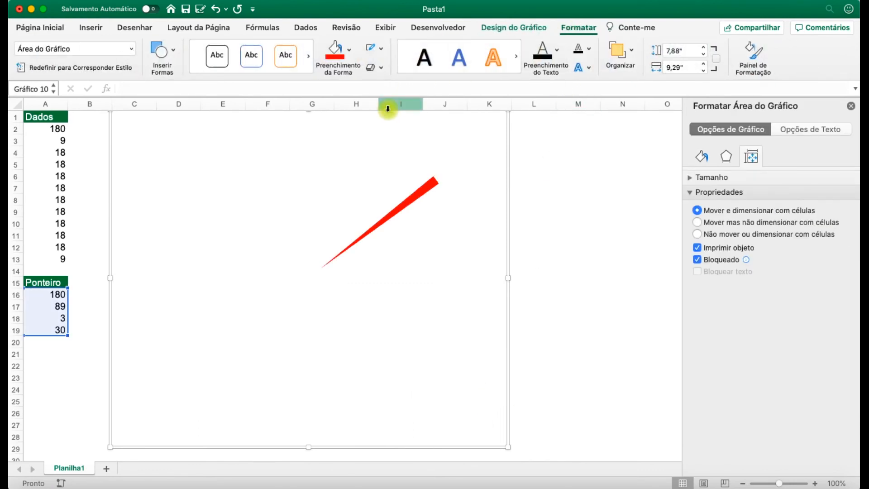
left_click(384, 48)
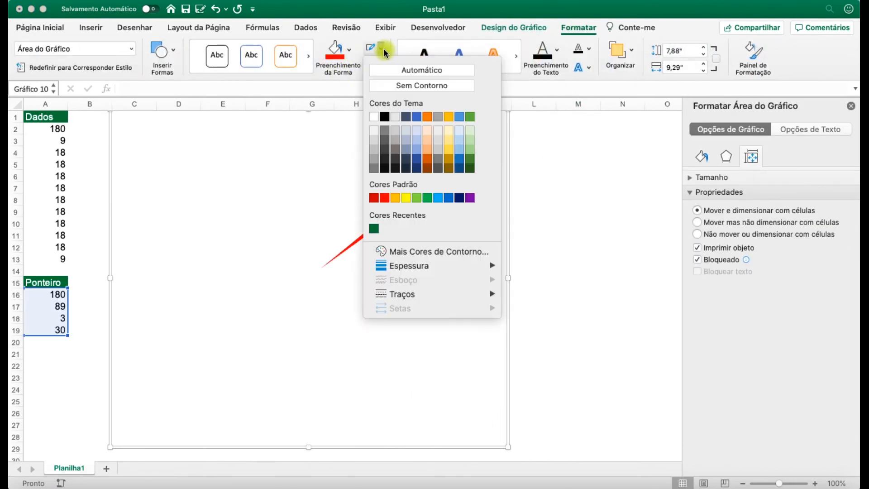
left_click(414, 85)
left_click(350, 51)
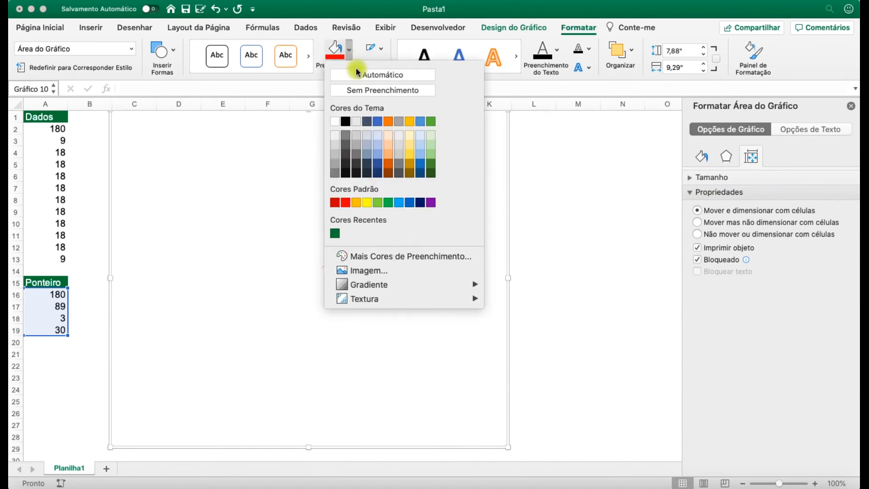
left_click(381, 91)
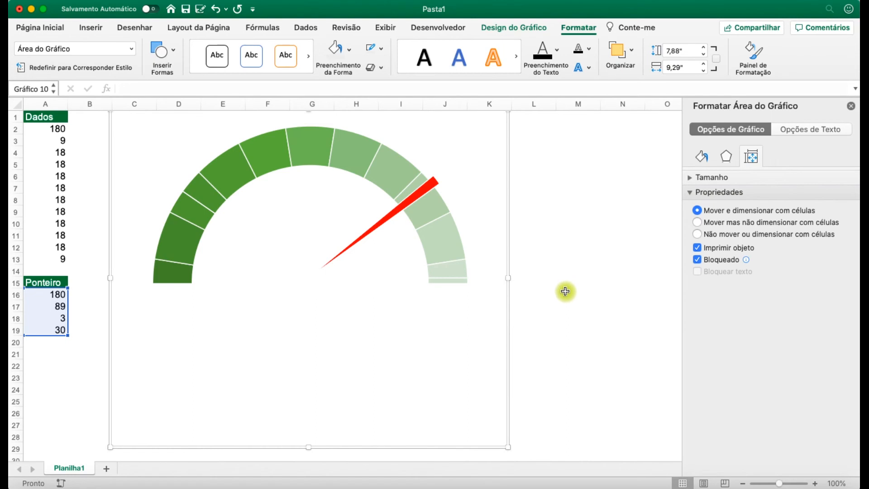
left_click(561, 270)
left_click(404, 436)
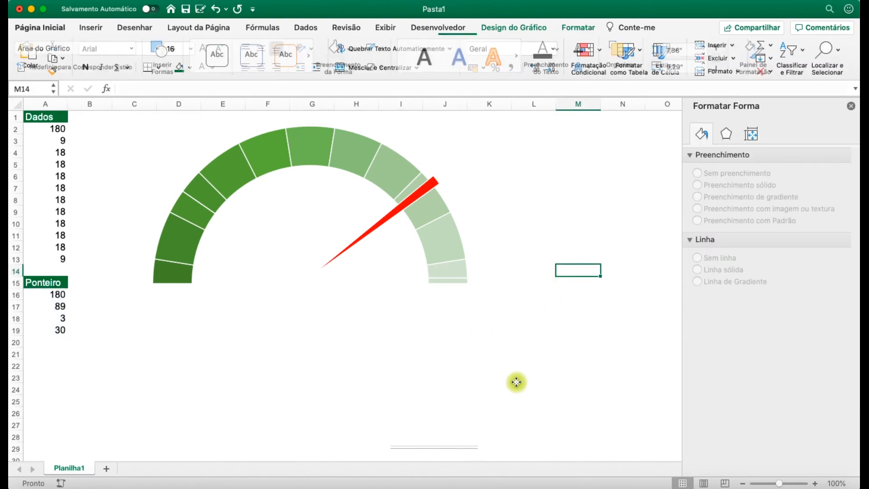
left_click(433, 273)
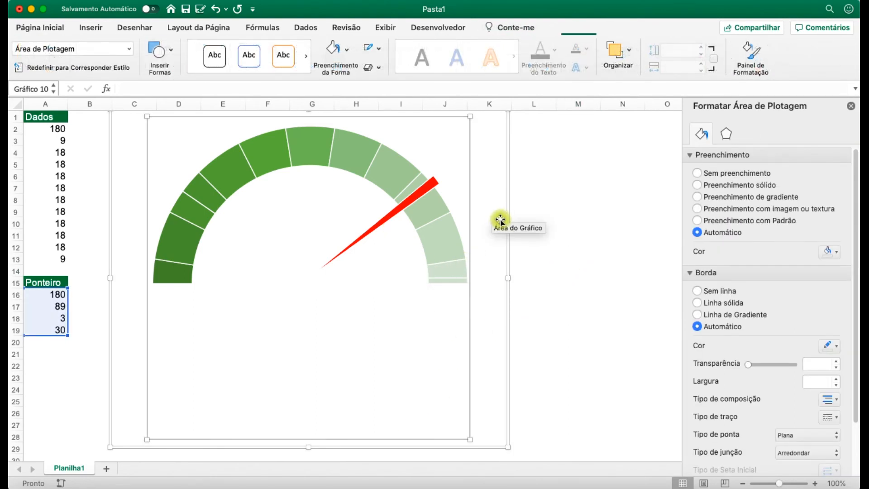
left_click(566, 245)
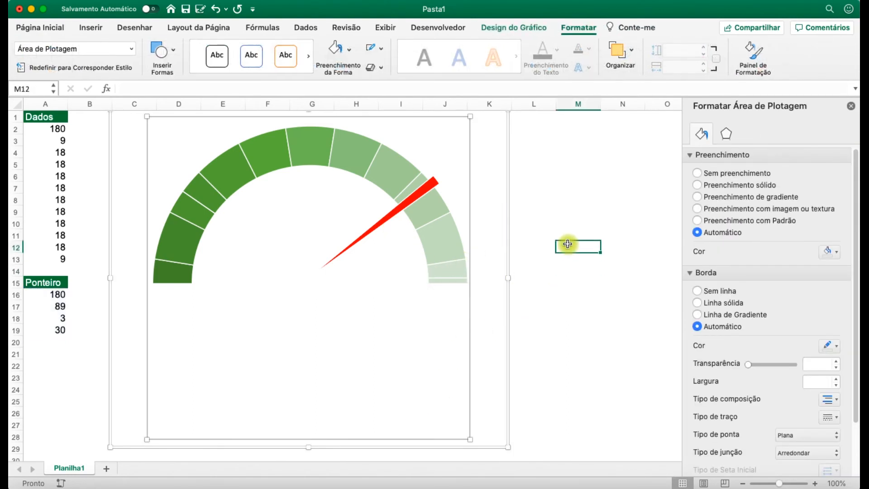
left_click(400, 264)
left_click(379, 229)
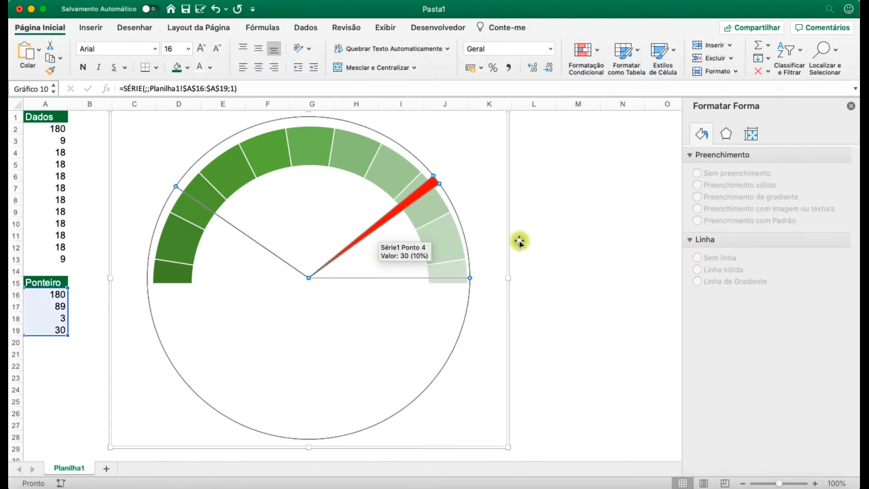
left_click(537, 232)
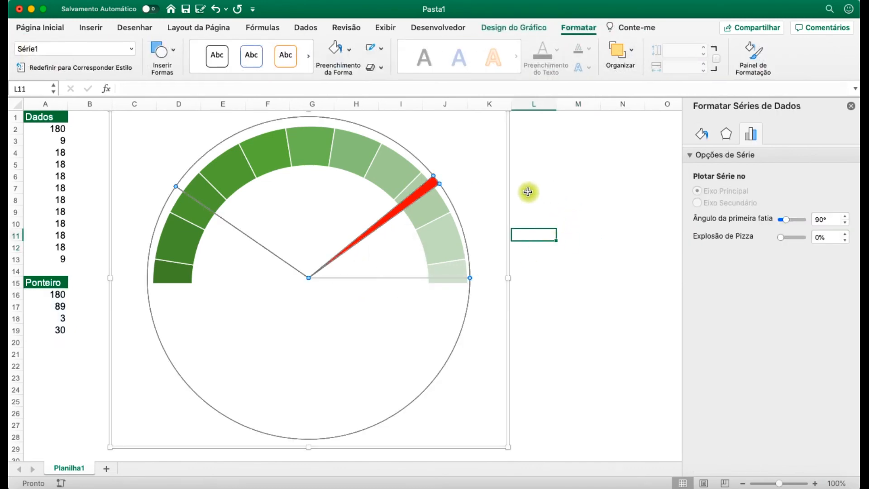
left_click(531, 176)
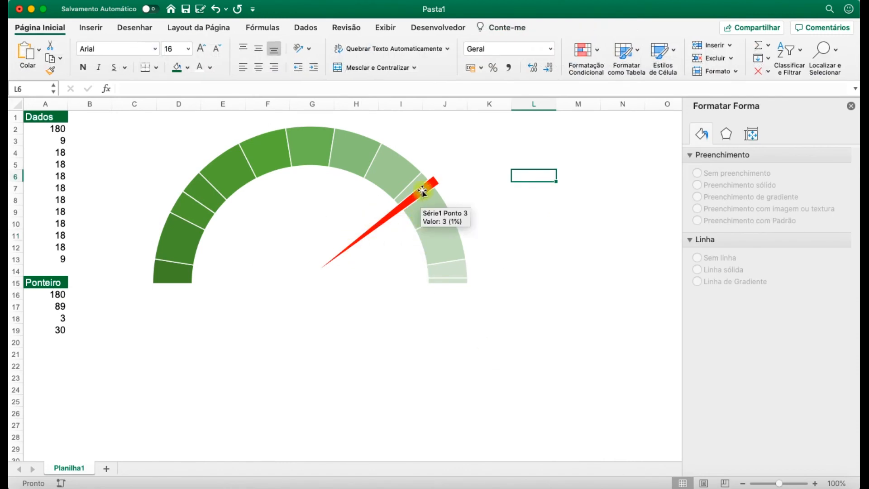
- Try a pointer thickness of 10 in cell A18
left_click(57, 322)
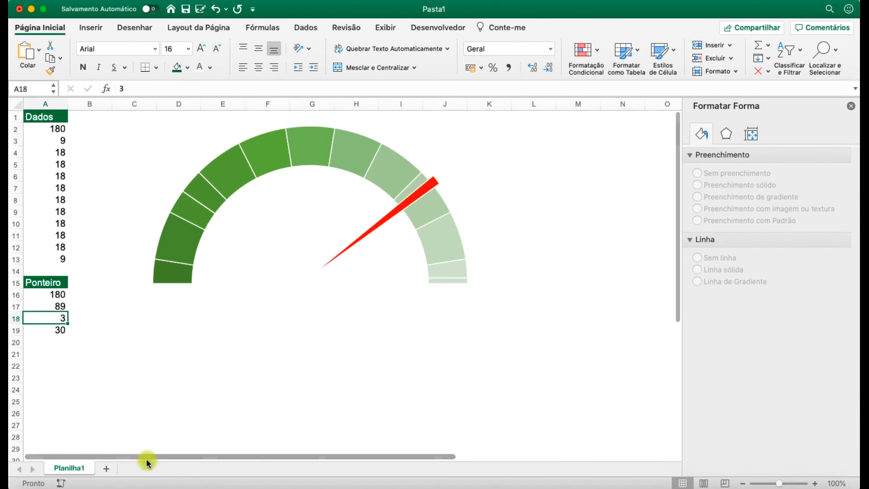
type("10")
key("Return")
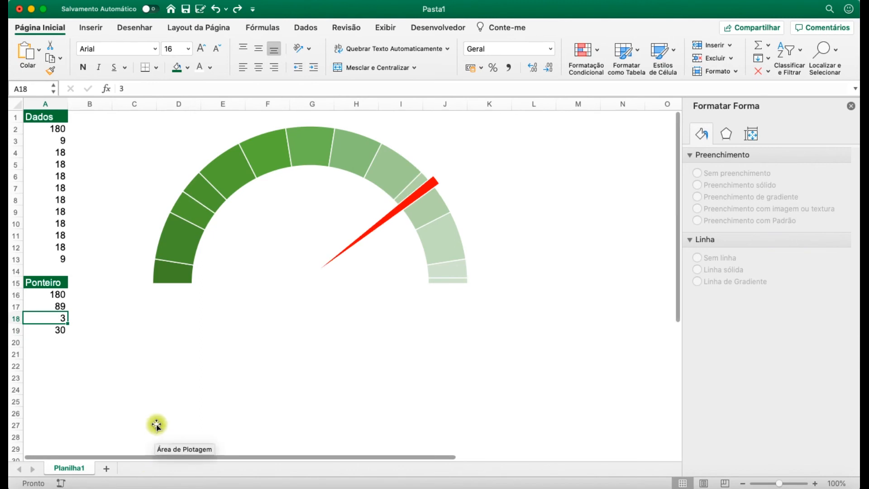
- Test how the pointer moves by setting cell A16 to 190, 200 and 50 in turn
left_click(45, 295)
left_click(52, 308)
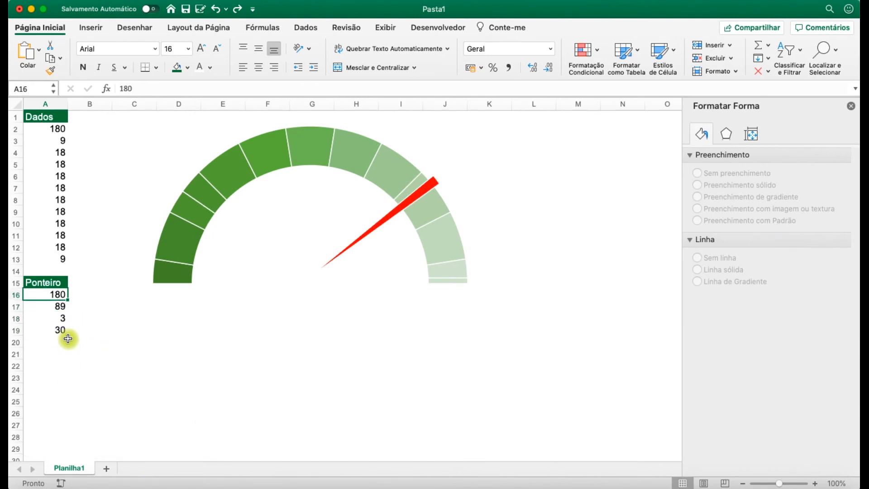
key("BackSpace")
type("190")
key("Return")
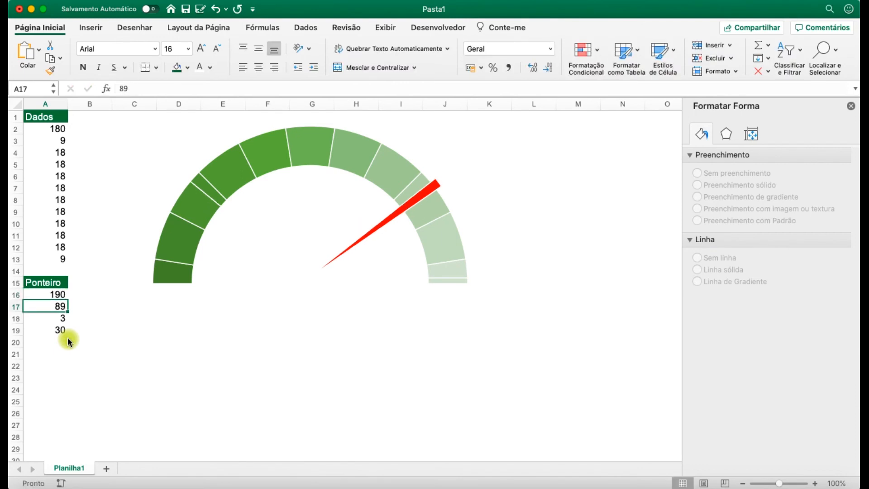
left_click(58, 294)
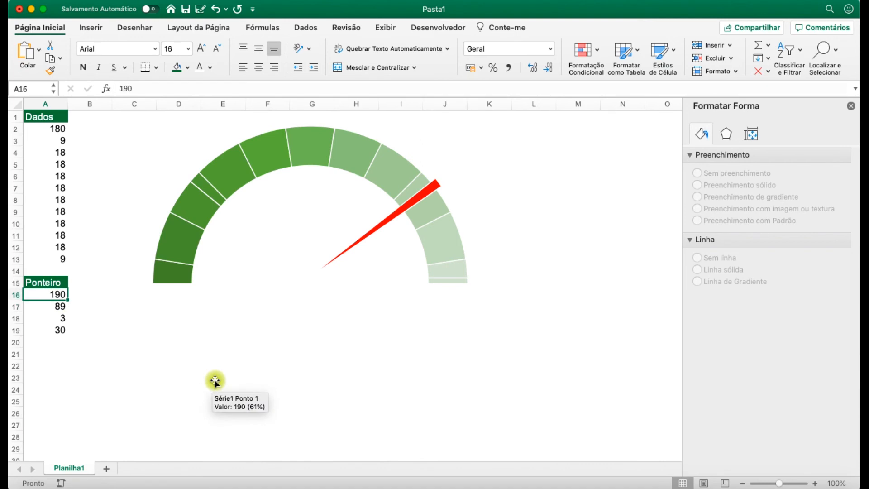
key("Return")
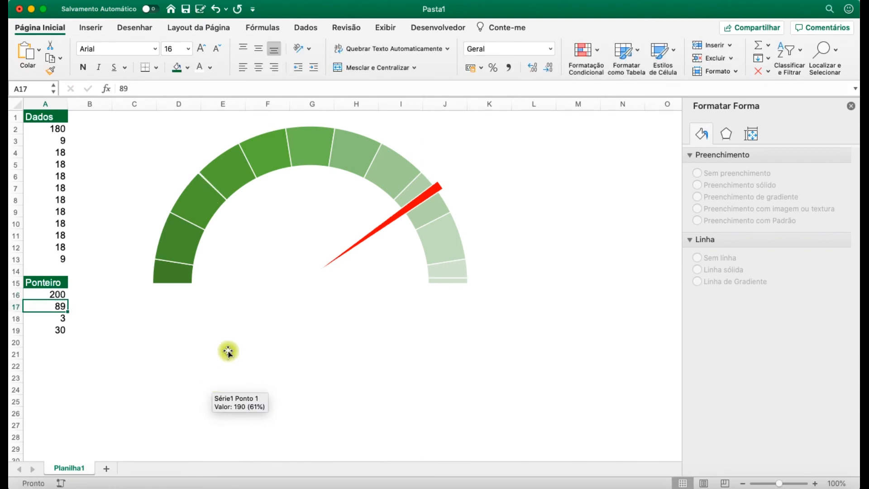
left_click(49, 295)
key("Return")
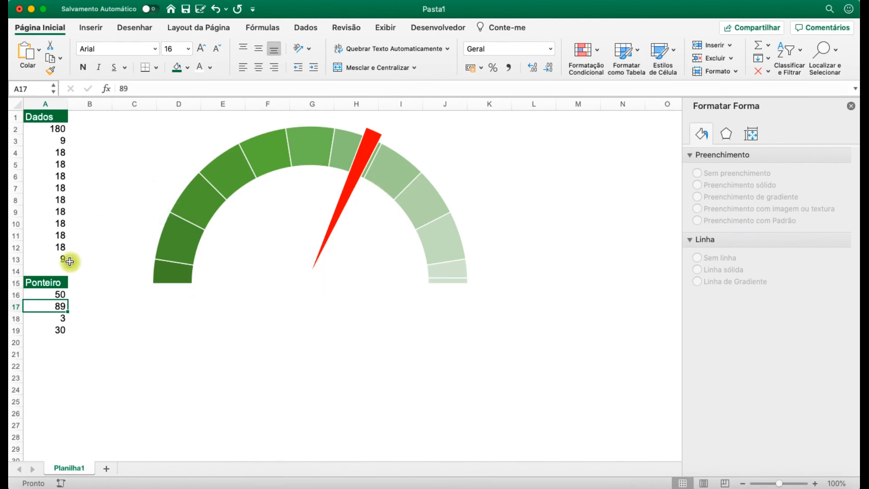
- Set the Ponteiro values to 180 in A16, 100 in A17, 3 in A18 and 77 in A19
left_click(50, 294)
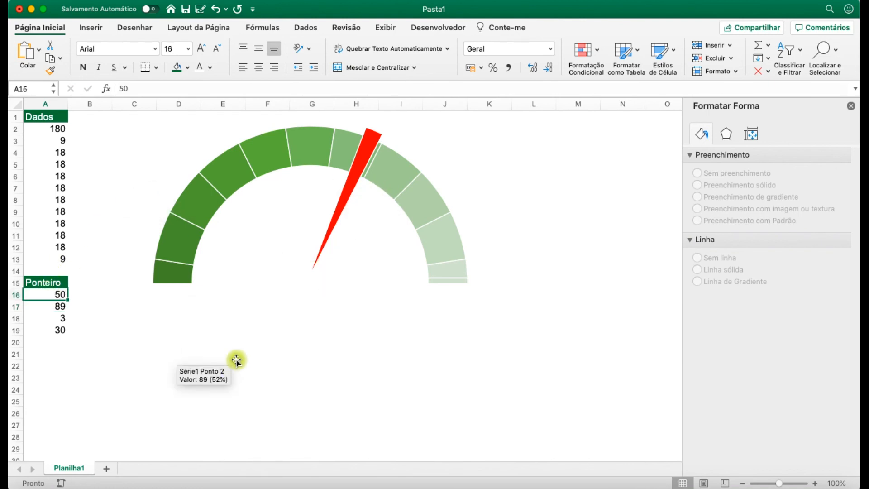
key("Return")
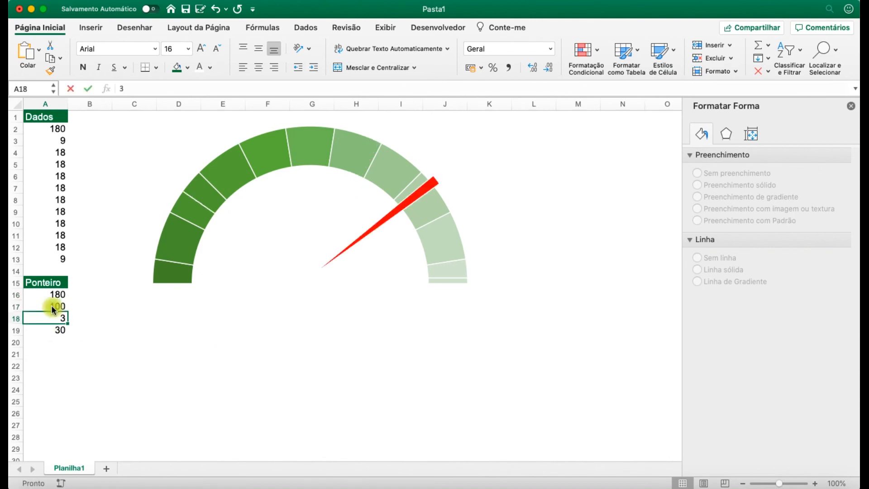
key("Return")
type("77")
key("Return")
mouse_move(343, 172)
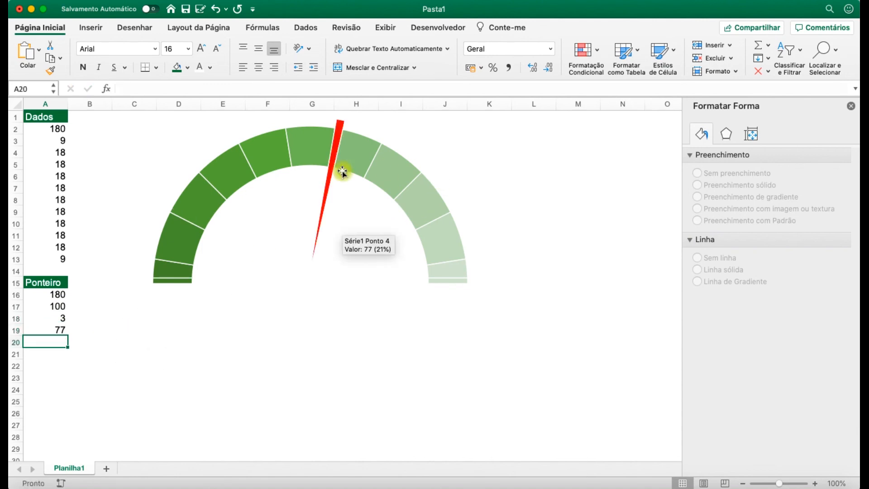
- Set the Ponteiro values in A16 to 160 and A17 to 80
left_click(55, 296)
type("160")
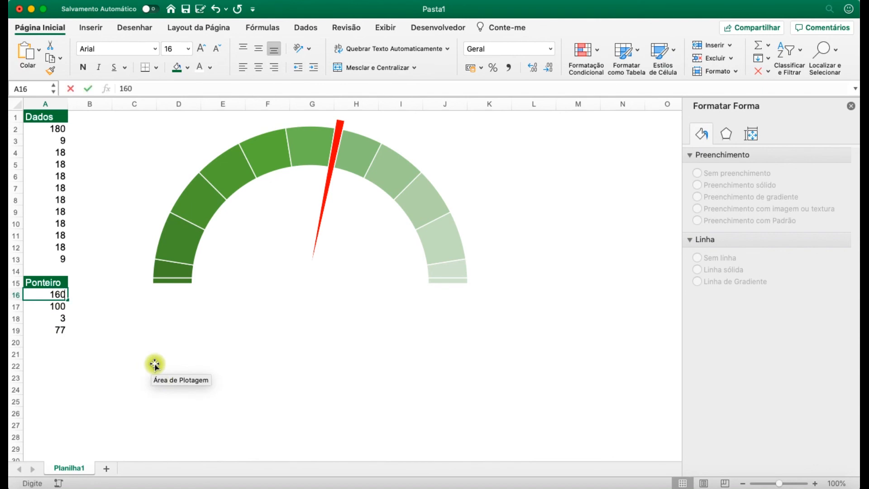
key("Return")
type("80")
key("Return")
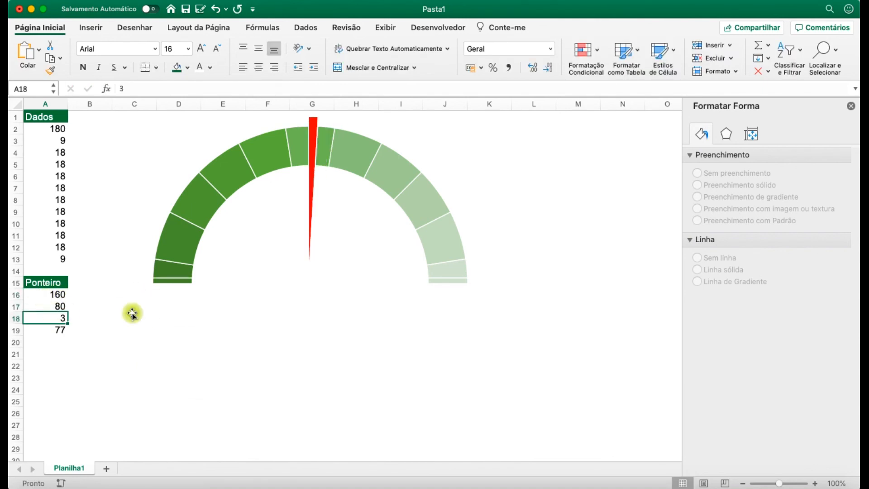
- Set the pointer position value in cell A17 to 120 and deselect the chart
left_click(59, 306)
type("120")
key("Return")
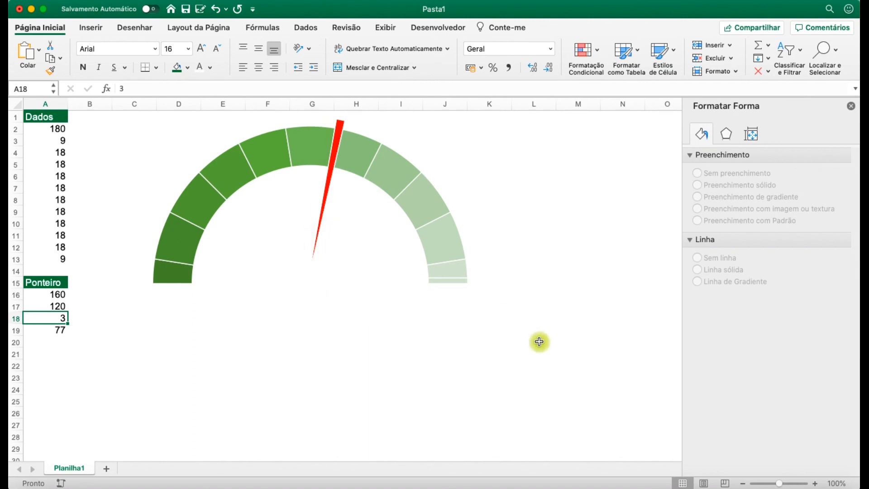
left_click(330, 346)
left_click(572, 275)
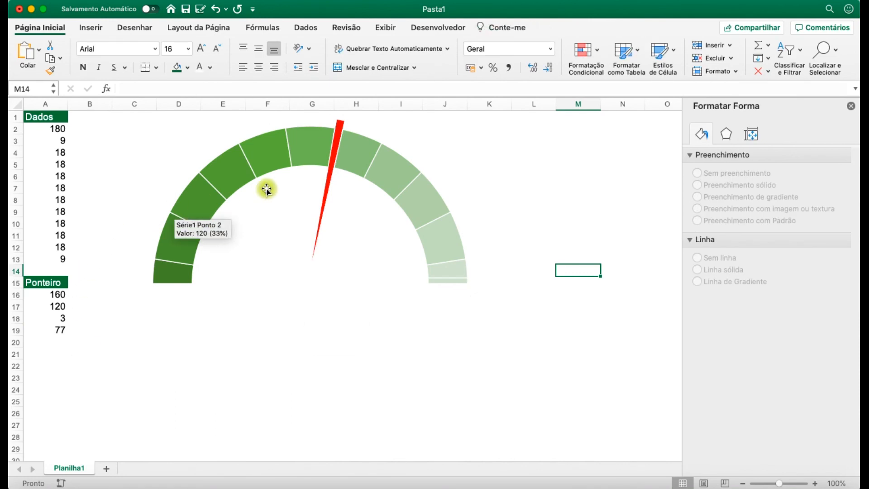
- Move the pointer pie chart sideways to the right, so it is offset from the green dial
left_click(244, 264)
left_click_drag(491, 400, 584, 388)
left_click(620, 369)
- Select the green dial chart and its plot area
left_click(413, 378)
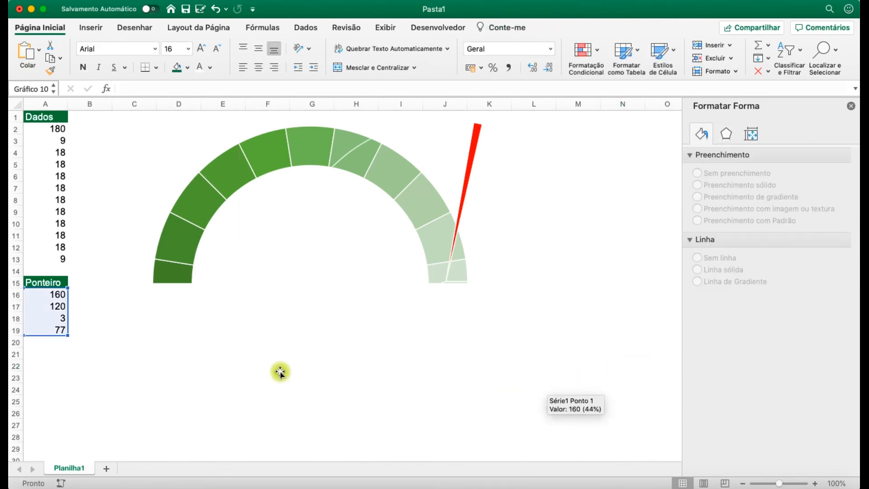
left_click(122, 256)
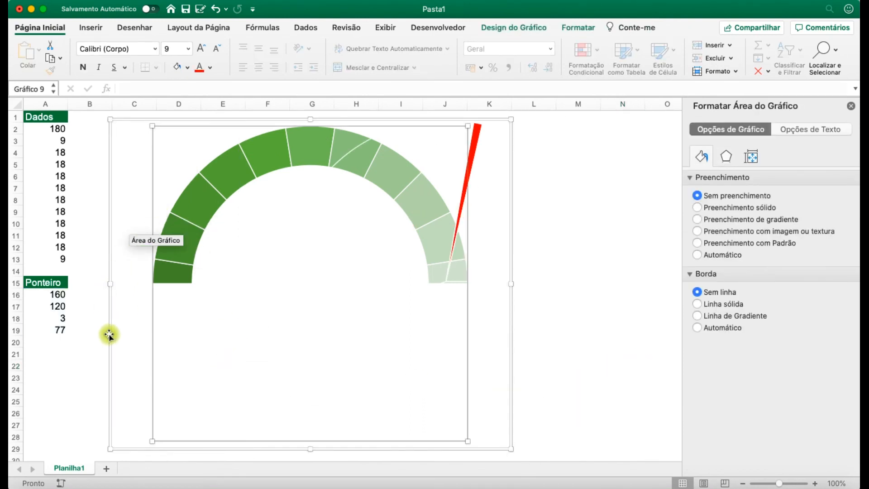
left_click(203, 241)
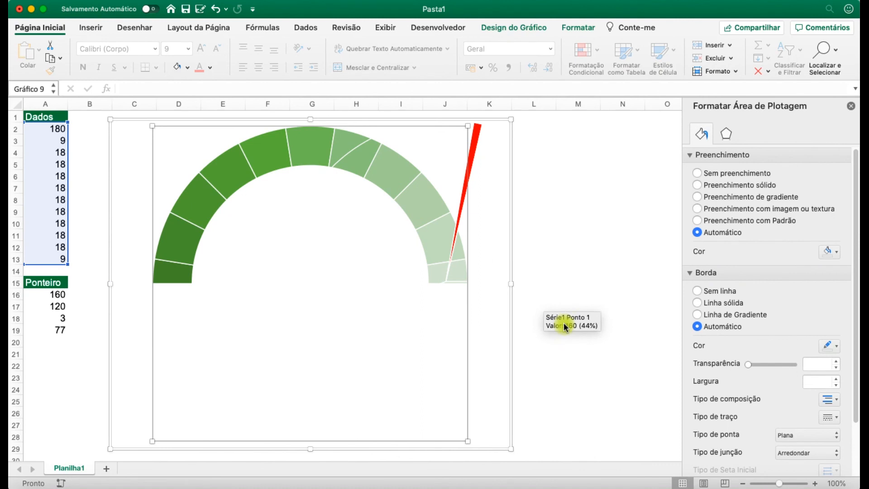